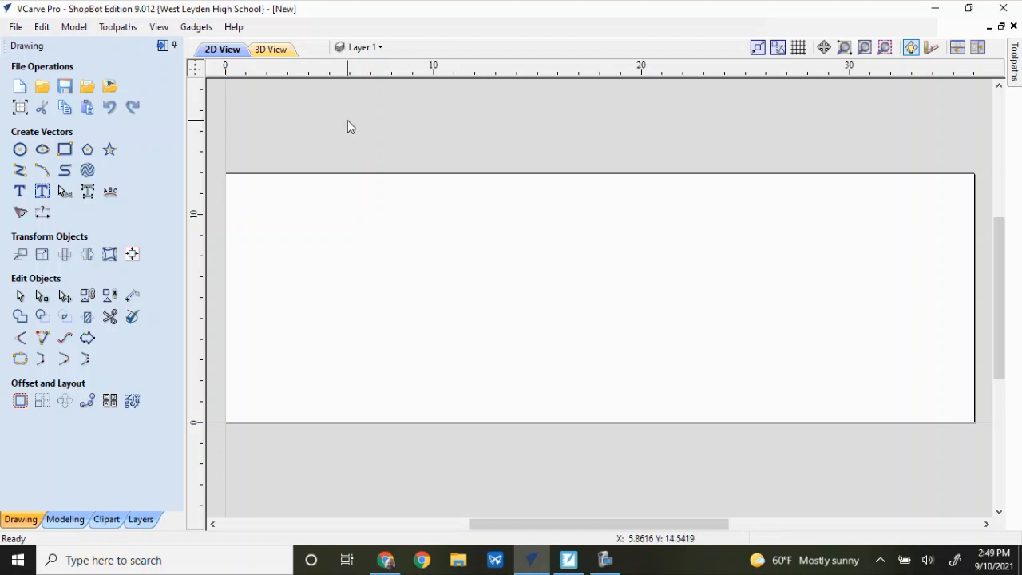
# Step: Draw a horizontal line at Y 6.0 across the full width of the job, from left edge midpoint to right edge midpoint
pyautogui.moveTo(585, 525); pyautogui.dragTo(584, 540)
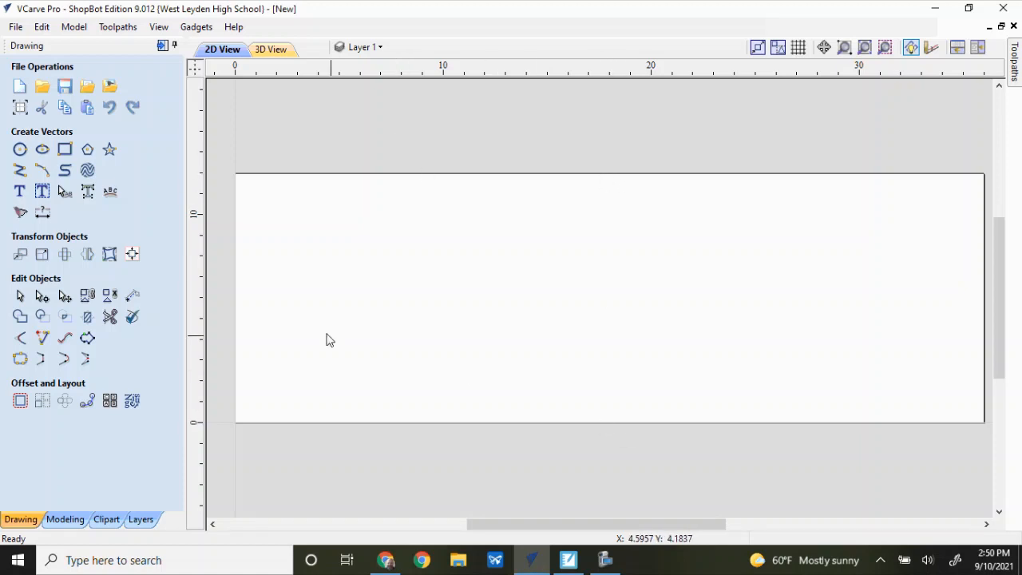
pyautogui.click(20, 171)
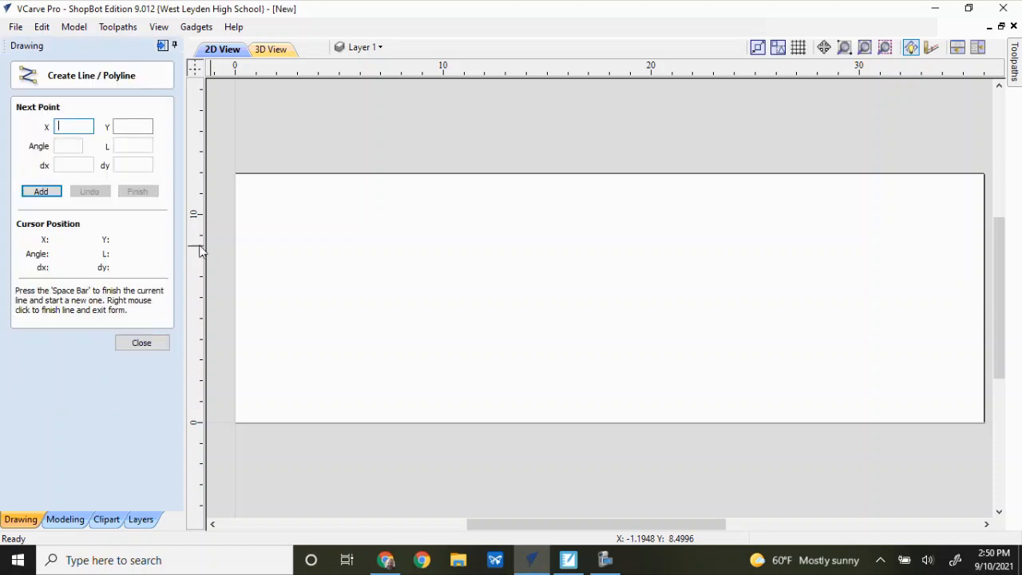
pyautogui.click(238, 294)
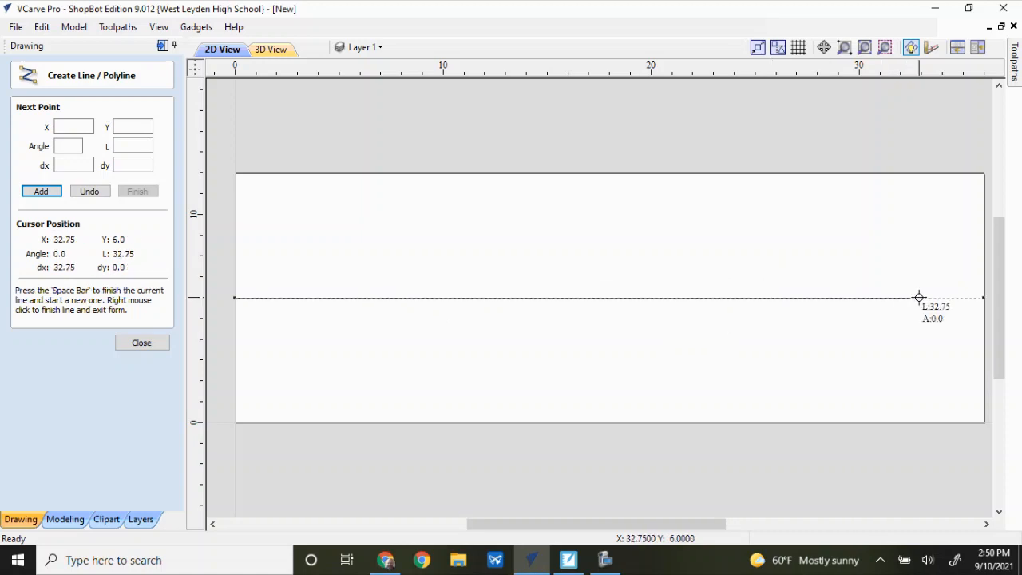
pyautogui.click(984, 298)
pyautogui.click(142, 343)
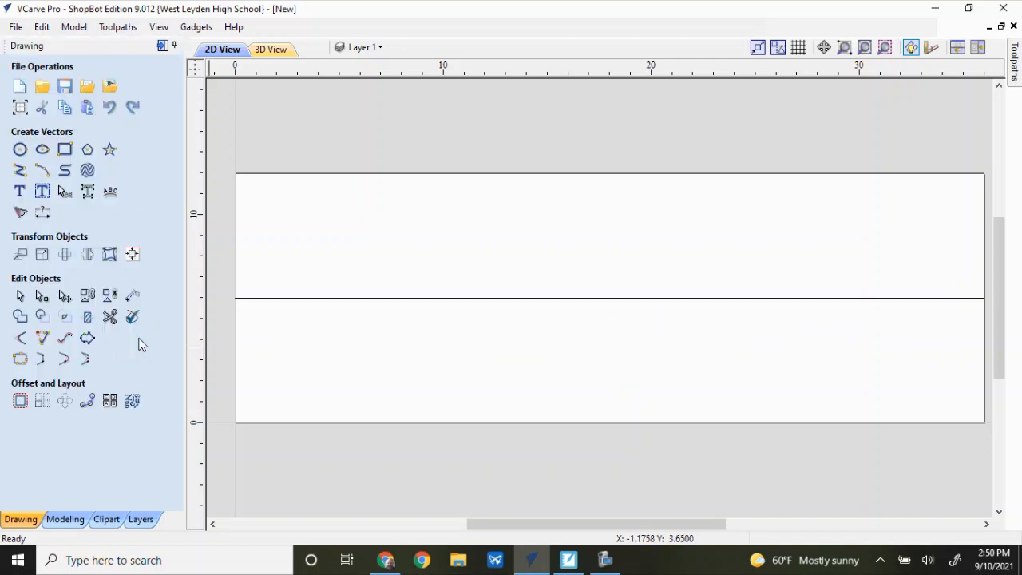
# Step: Draw a vertical line at X 18.0 from the job's top edge midpoint down to its bottom edge midpoint
pyautogui.click(20, 170)
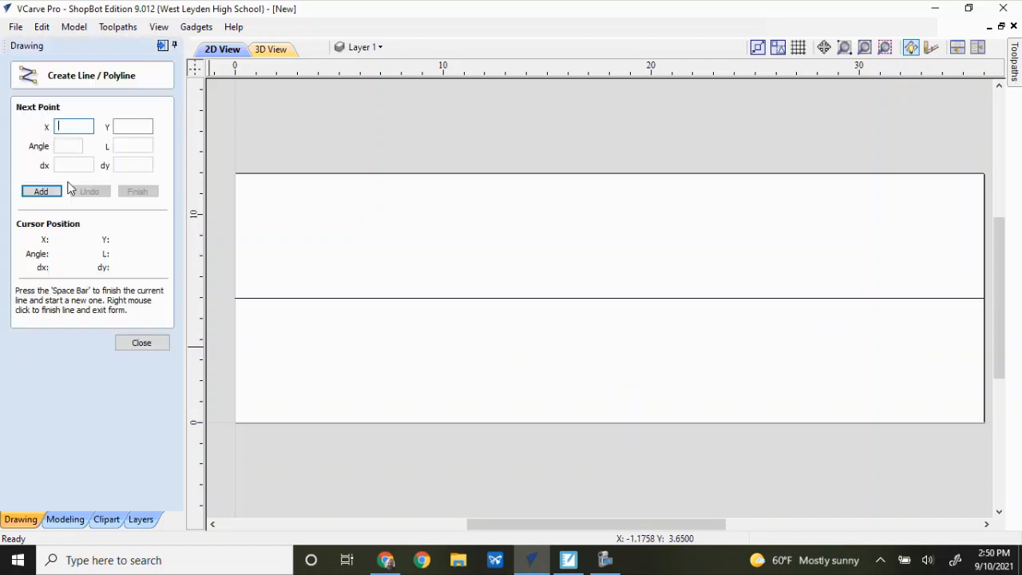
pyautogui.click(610, 175)
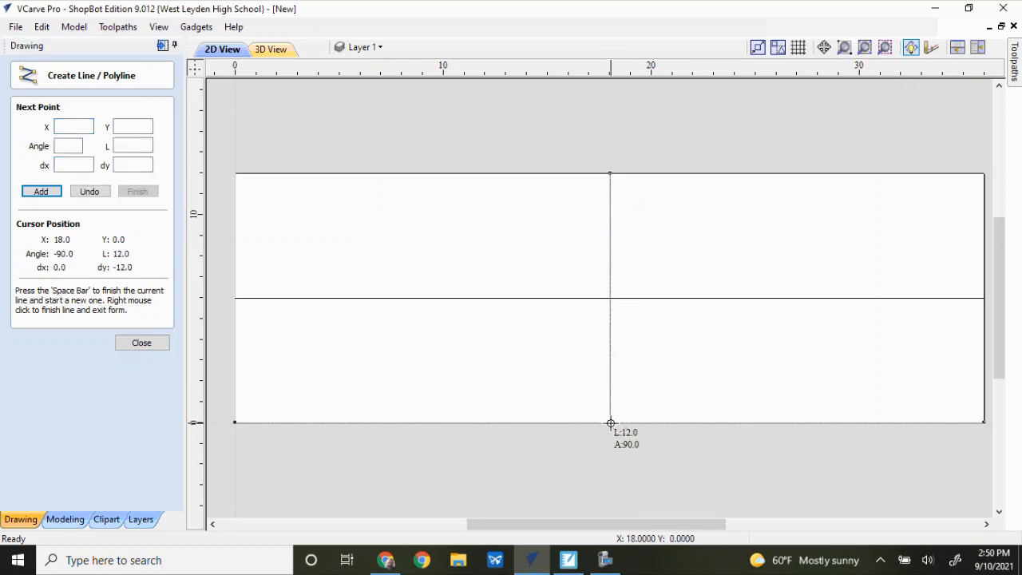
pyautogui.click(611, 422)
pyautogui.click(152, 343)
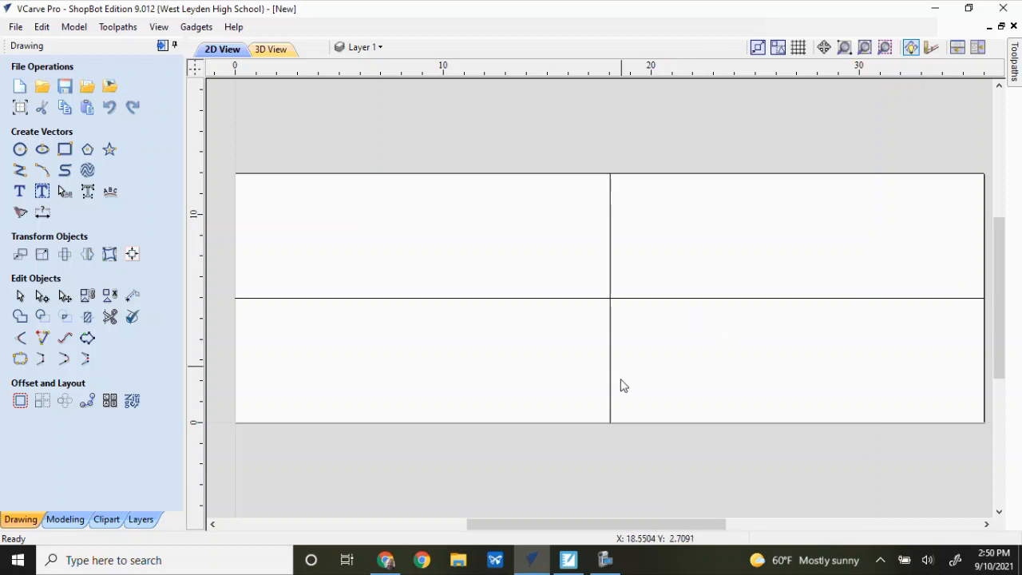
# Step: Draw an upper-left quarter outline polyline from about X 18, Y 11.22 through X 7.5, Y 11.22 and X 2.95, Y 8.6 to the horizontal centre line
pyautogui.scroll(-1, 636, 445)
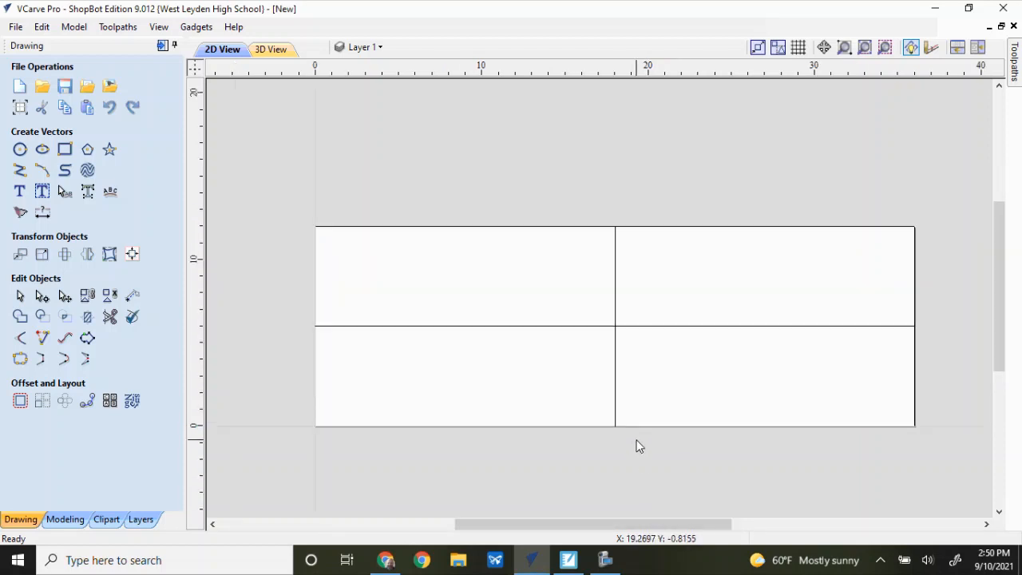
pyautogui.scroll(1, 614, 448)
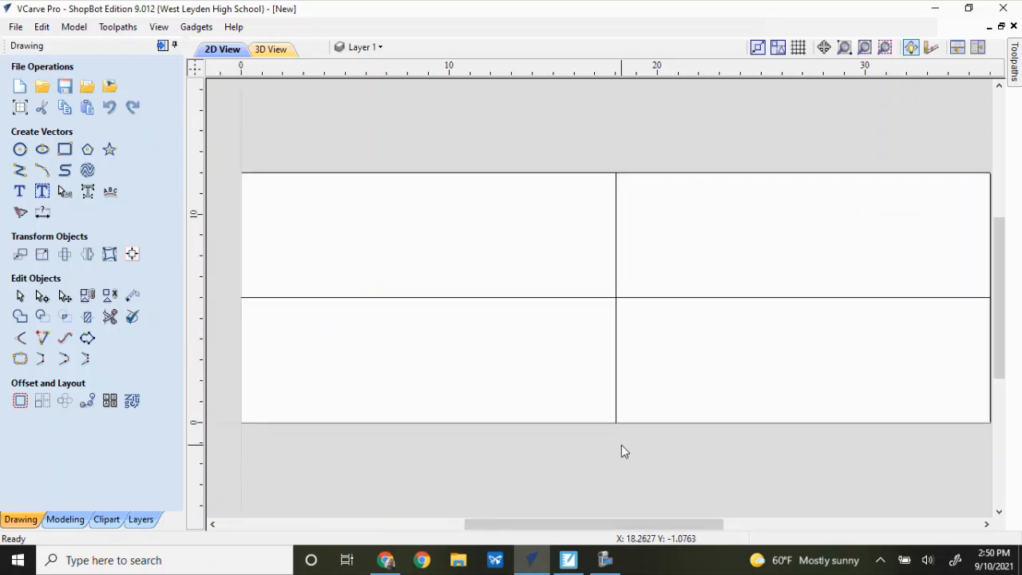
pyautogui.moveTo(599, 441); pyautogui.dragTo(585, 427, button='middle')
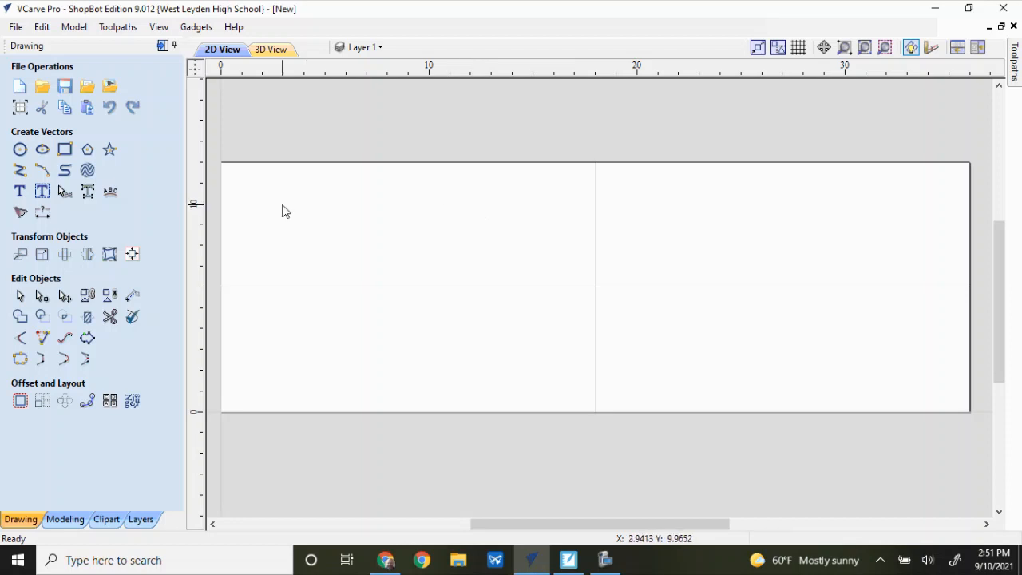
pyautogui.click(20, 171)
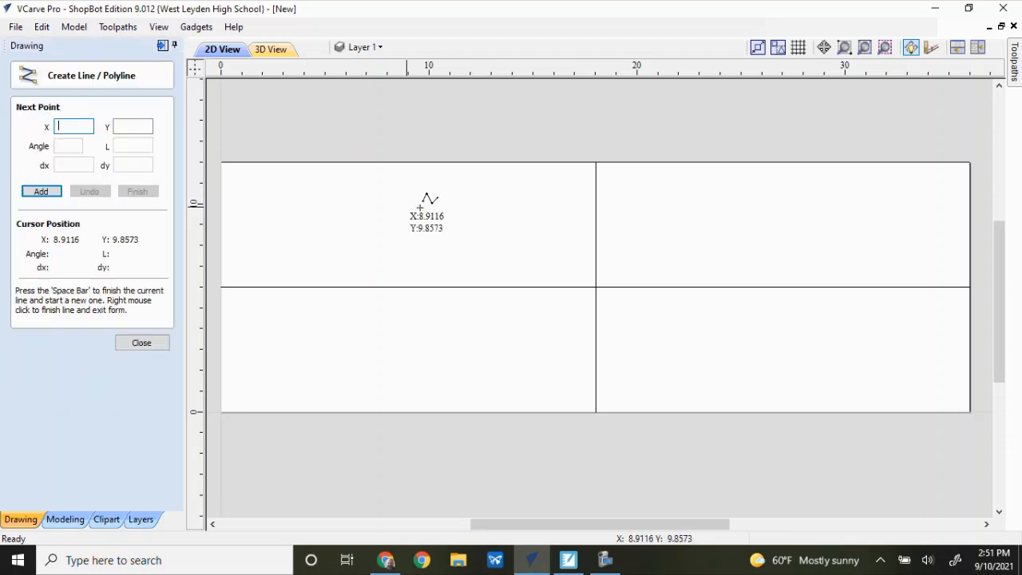
pyautogui.click(595, 177)
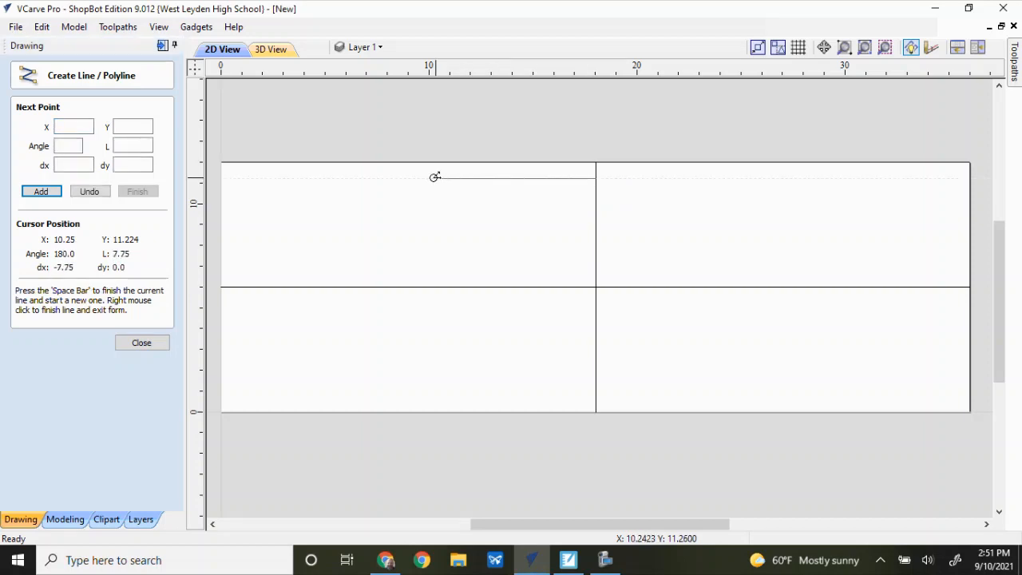
pyautogui.click(377, 177)
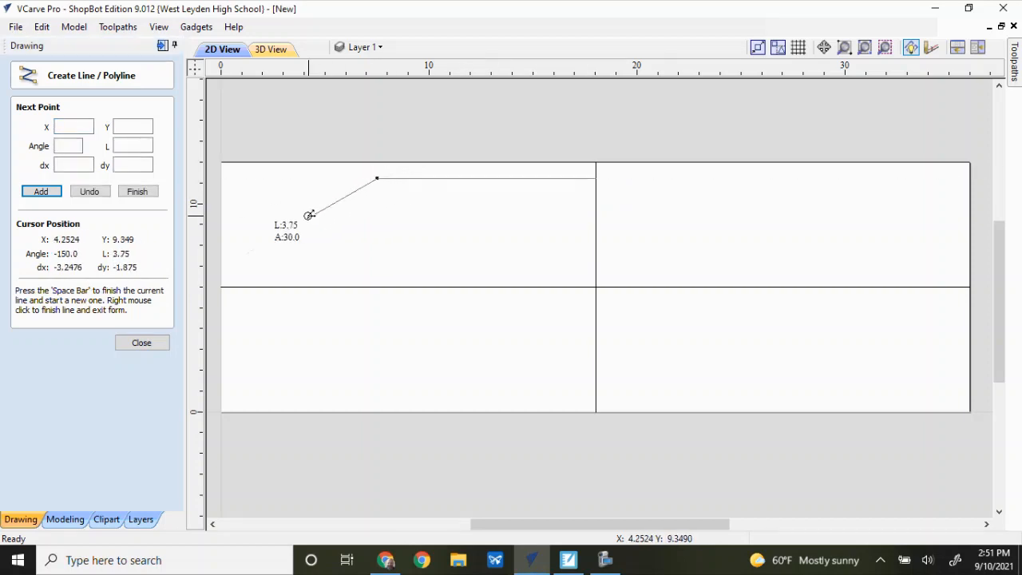
pyautogui.click(279, 233)
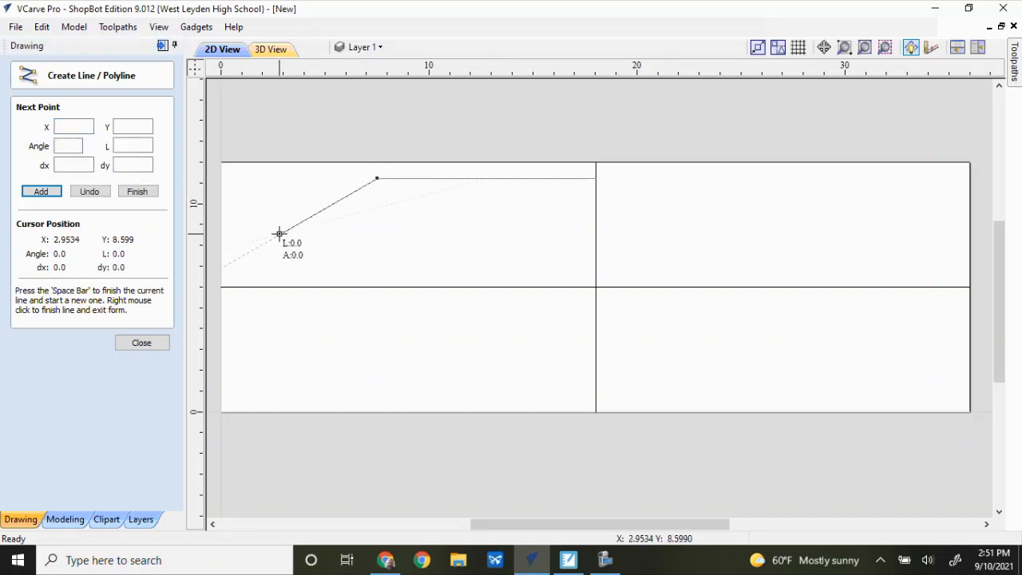
pyautogui.click(282, 287)
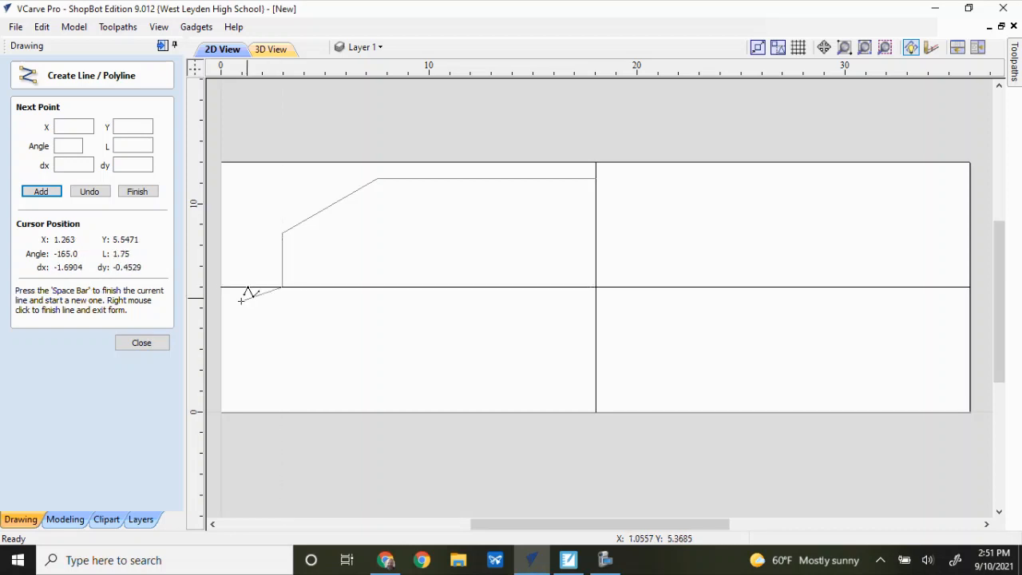
pyautogui.click(142, 343)
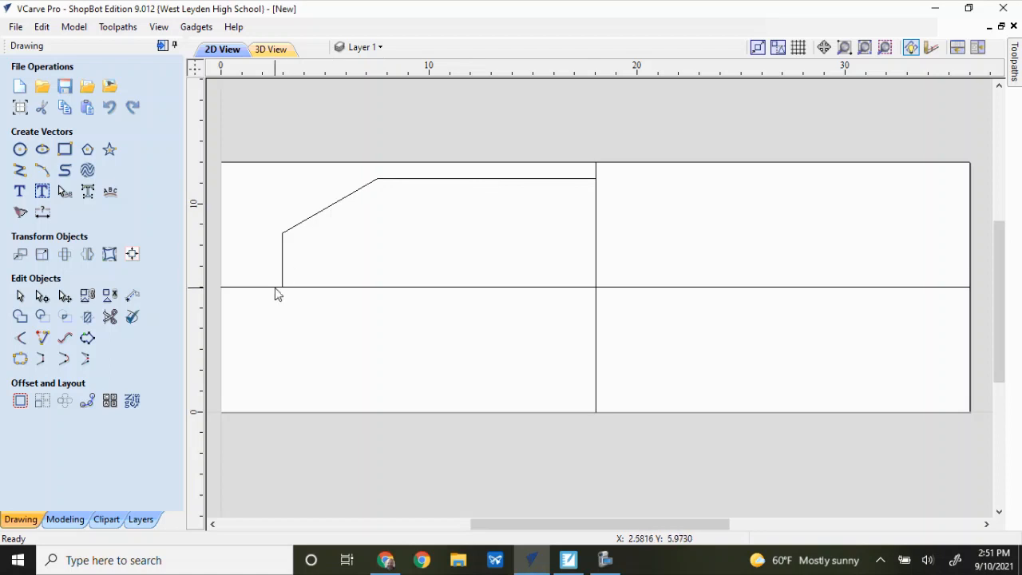
# Step: Mirror a copy of the quarter outline downward across the horizontal centre line with the Mirror tool
pyautogui.click(409, 184)
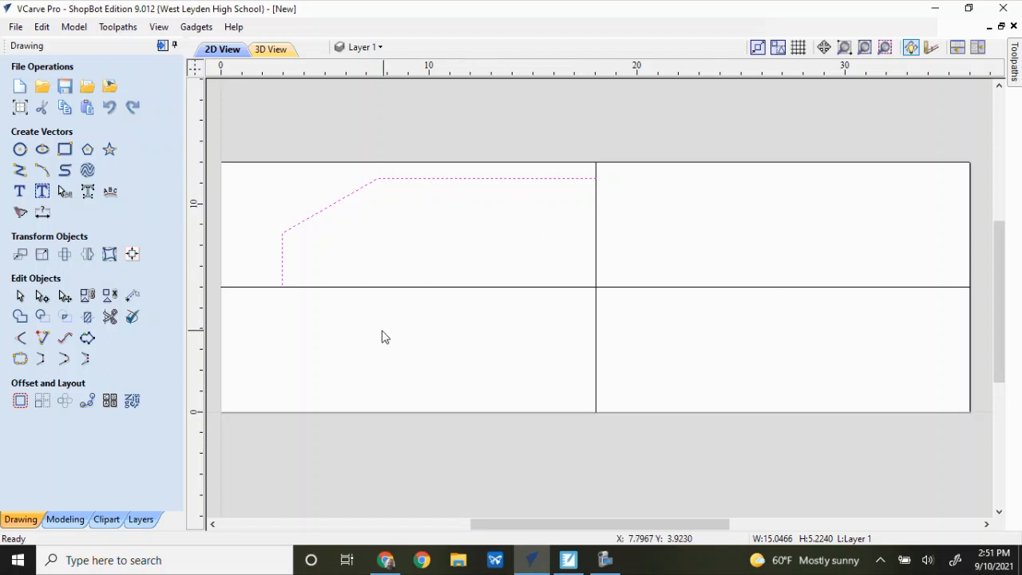
pyautogui.click(87, 254)
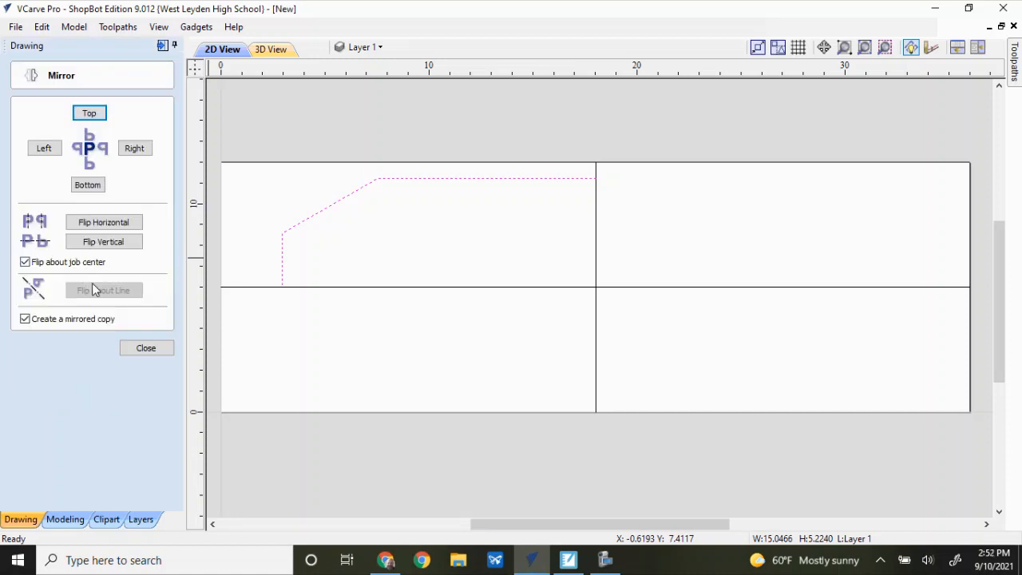
pyautogui.click(137, 347)
pyautogui.click(87, 255)
pyautogui.click(89, 187)
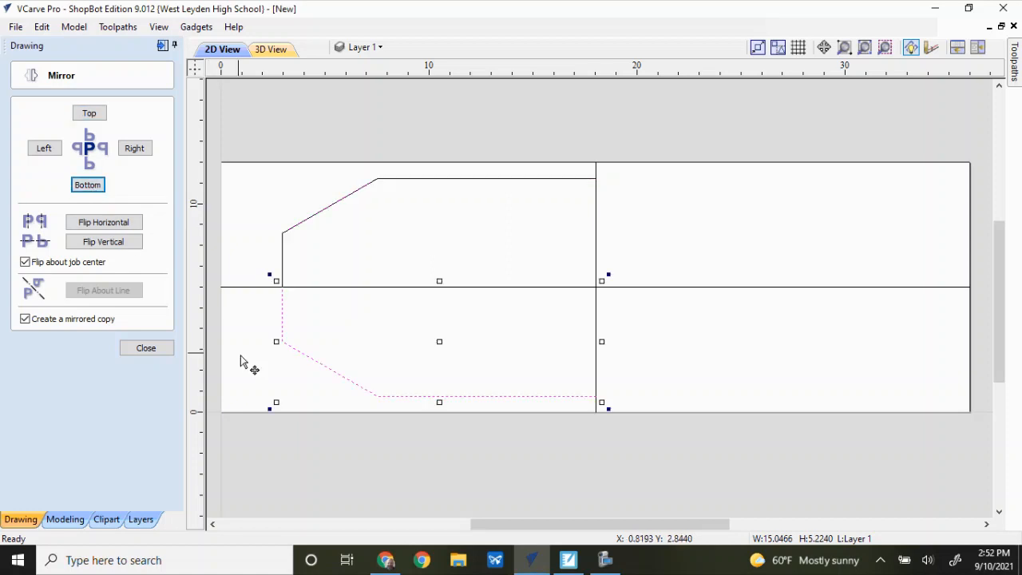
pyautogui.click(274, 312)
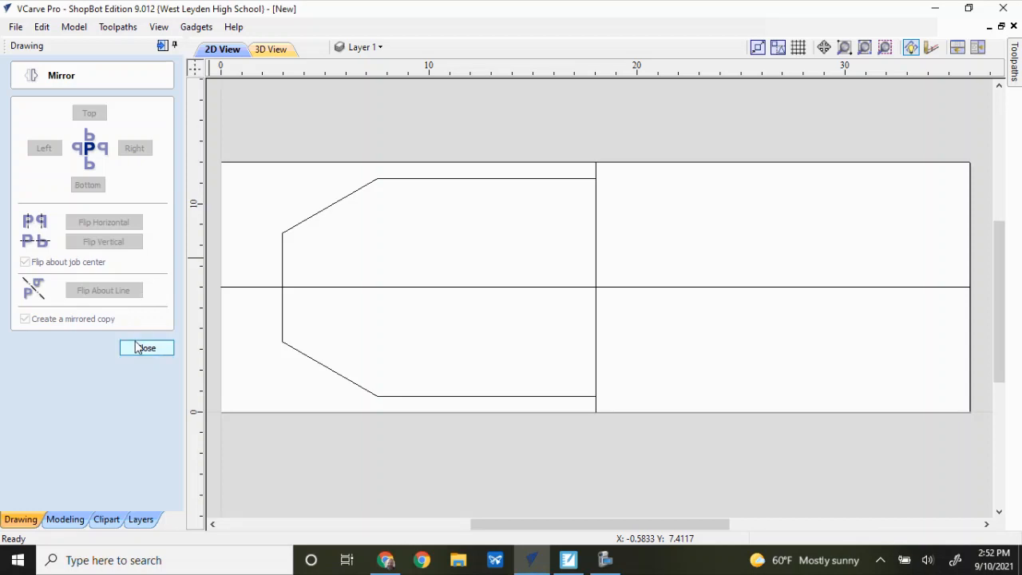
# Step: Select both left-hand outline pieces and mirror a copy of them to the right across the vertical centre line
pyautogui.click(283, 311)
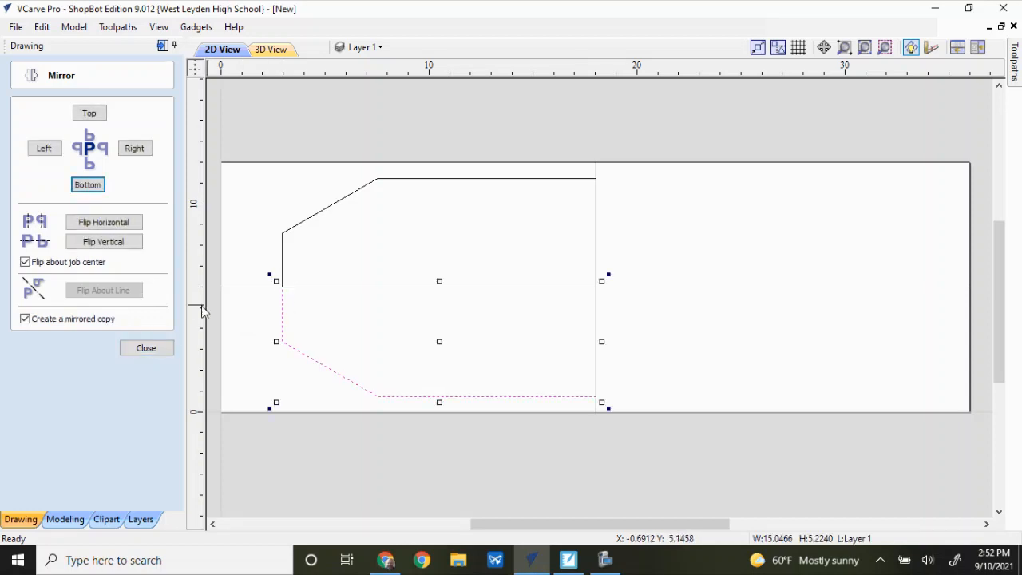
pyautogui.keyDown('shift'); pyautogui.click(283, 253); pyautogui.keyUp('shift')
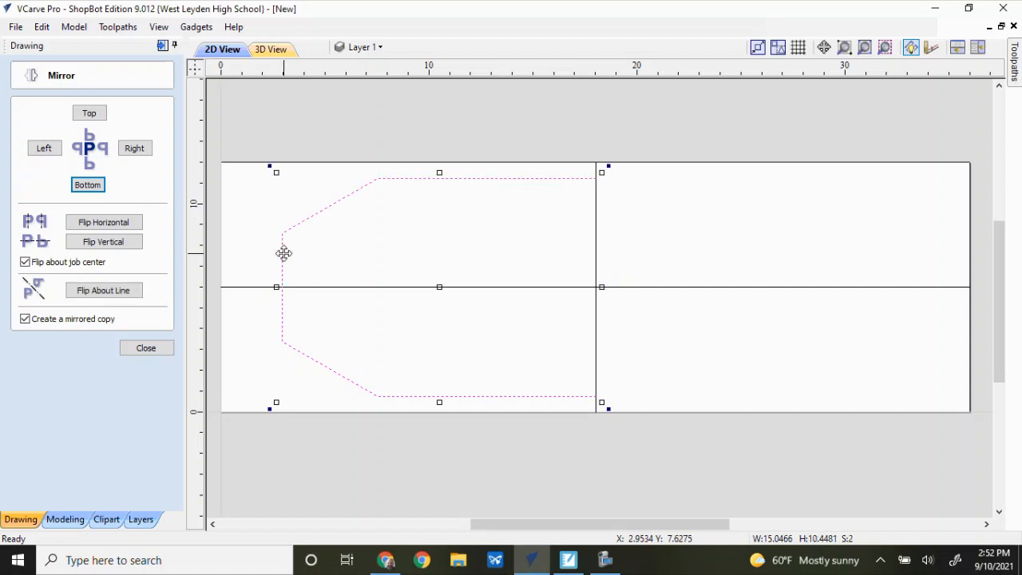
pyautogui.click(136, 149)
pyautogui.click(323, 449)
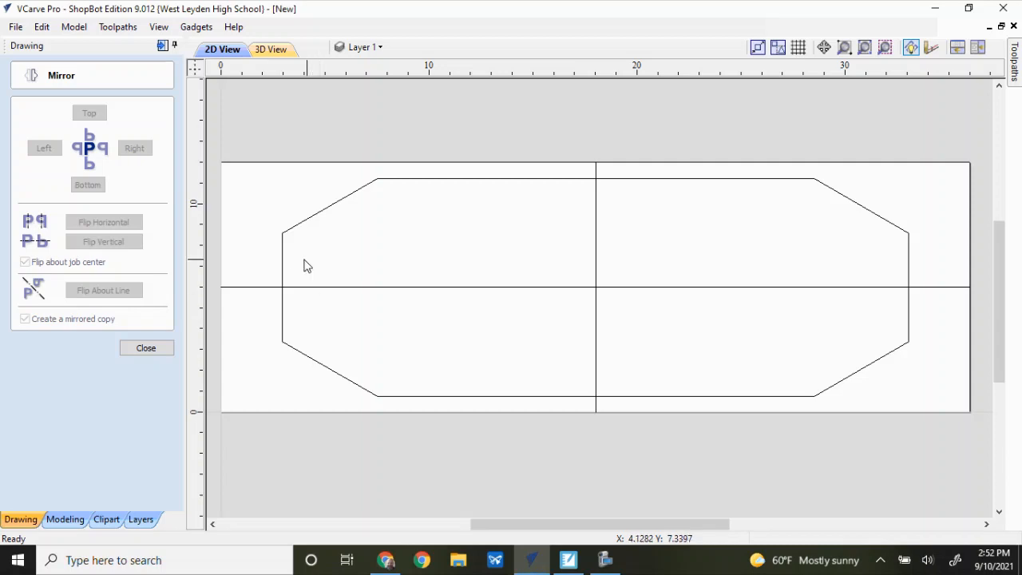
pyautogui.click(146, 348)
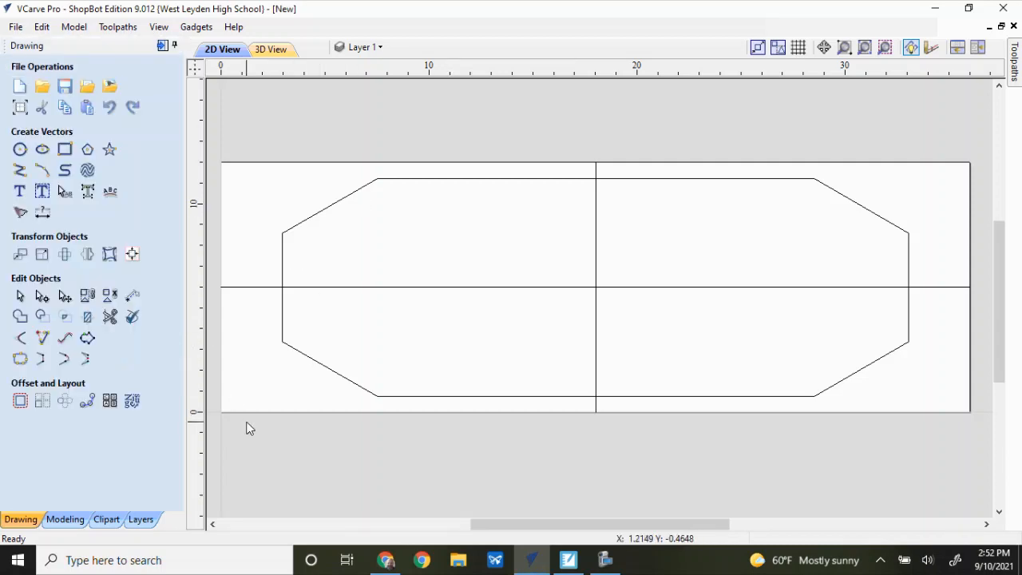
# Step: Undo both mirror operations and deselect the upper-left quarter outline
pyautogui.hotkey('ctrl', 'z')
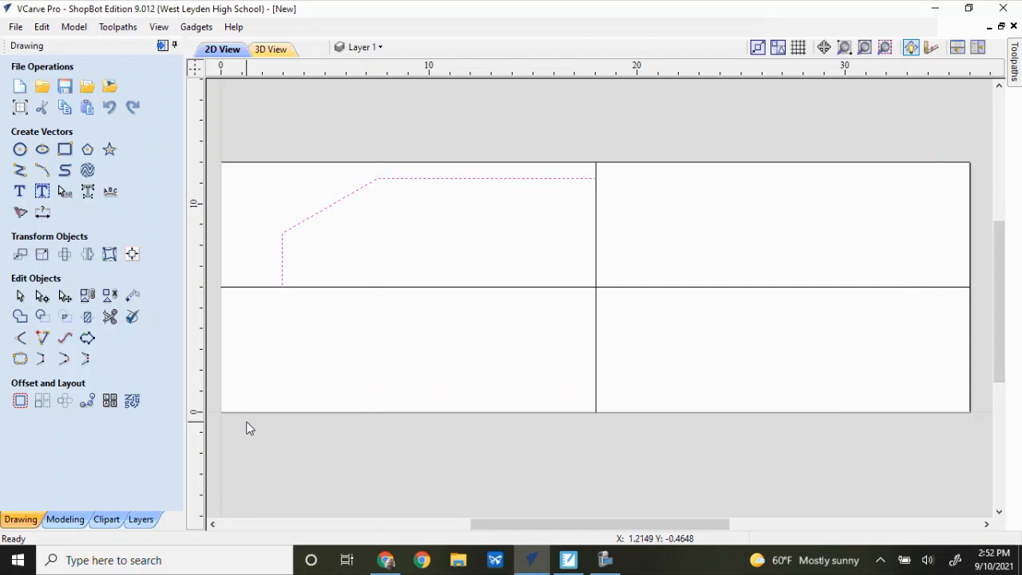
pyautogui.click(671, 338)
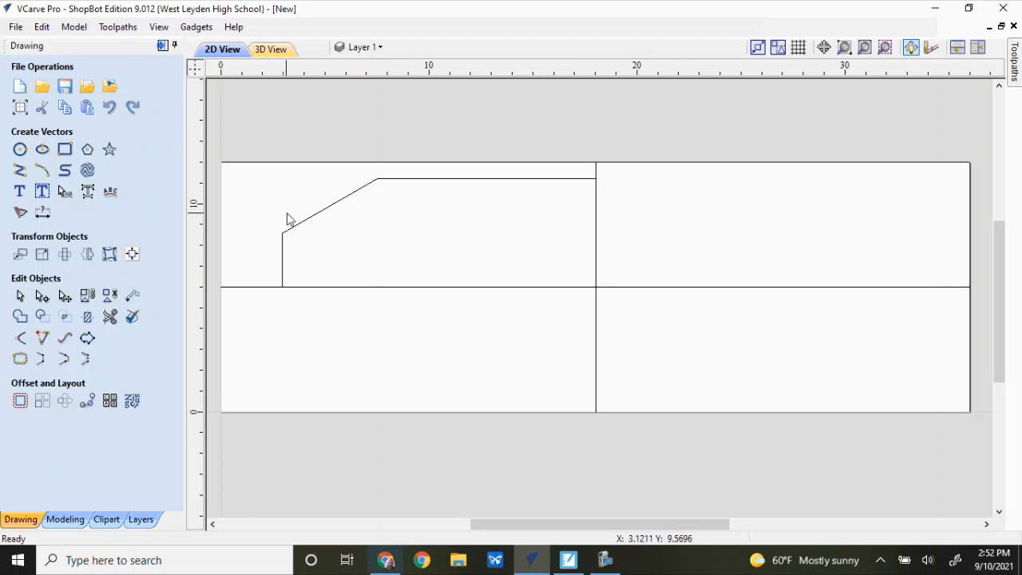
# Step: Select the upper-left quarter outline and switch it to node editing
pyautogui.click(411, 181)
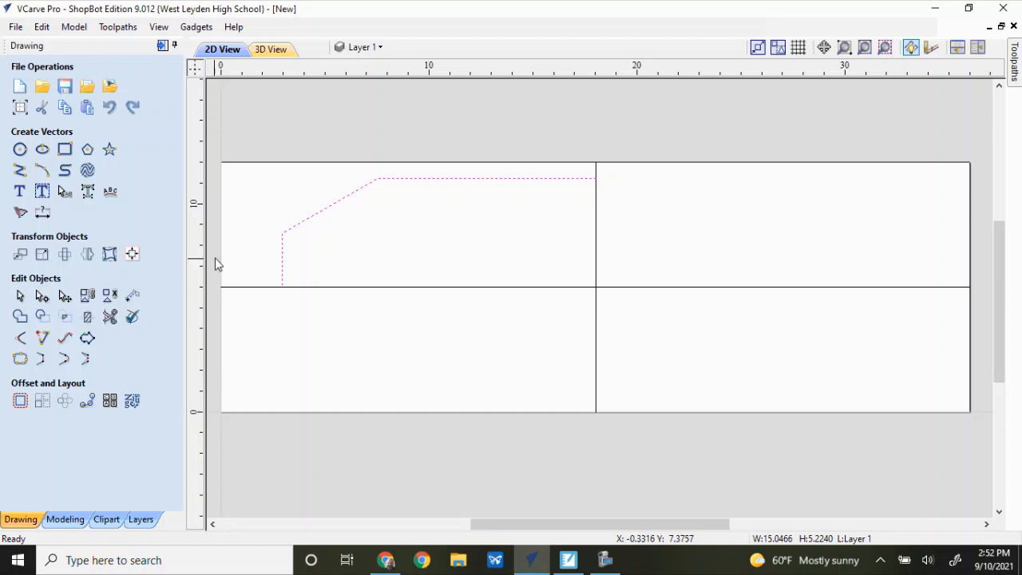
pyautogui.click(64, 296)
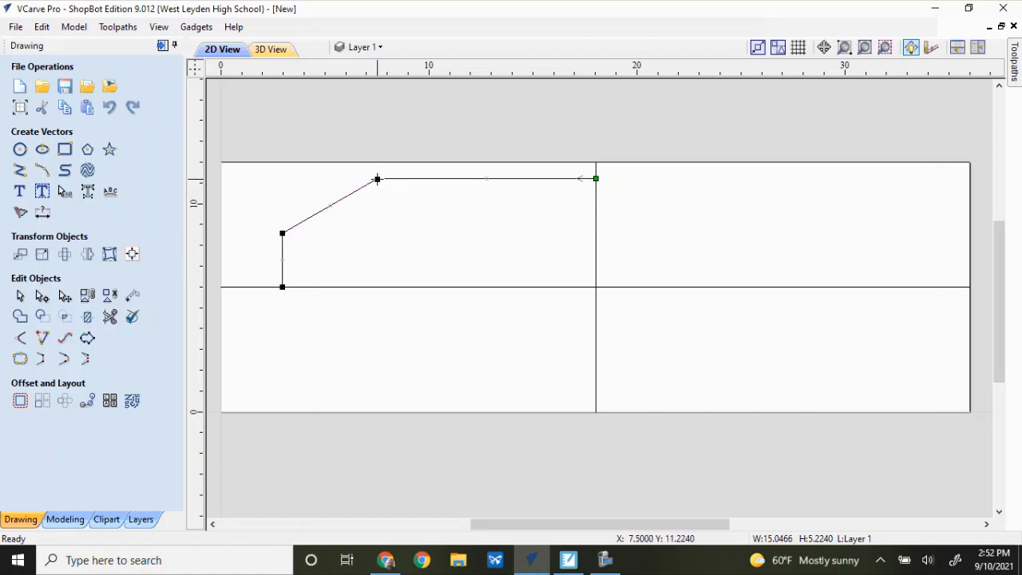
# Step: Try moving the outline's upper corner node slightly, and undo the move
pyautogui.moveTo(377, 178)
pyautogui.mouseDown()
pyautogui.moveTo(383, 188)
pyautogui.moveTo(378, 178)
pyautogui.mouseUp()
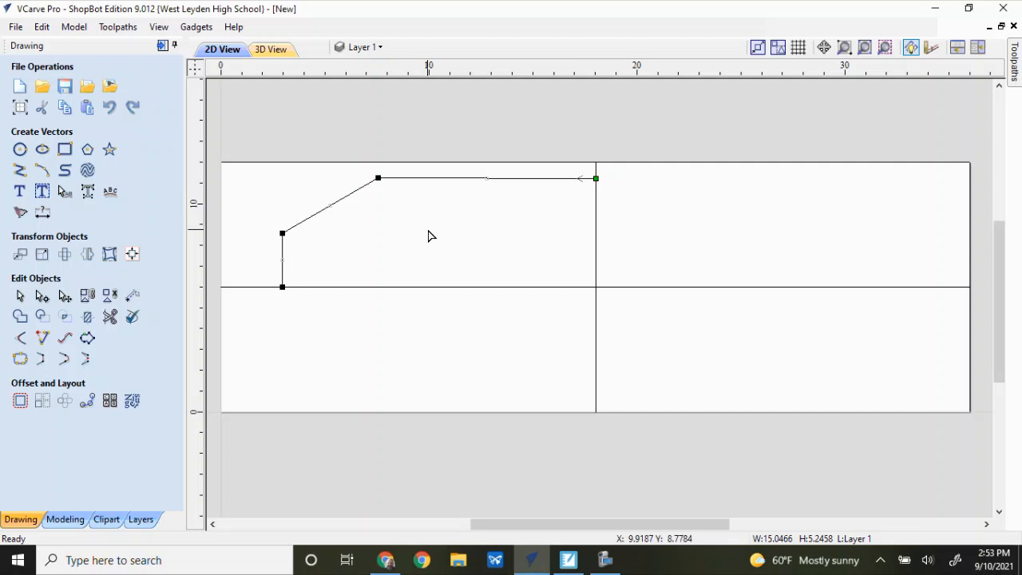
pyautogui.hotkey('ctrl', 'z')
pyautogui.hotkey('ctrl', 'y')
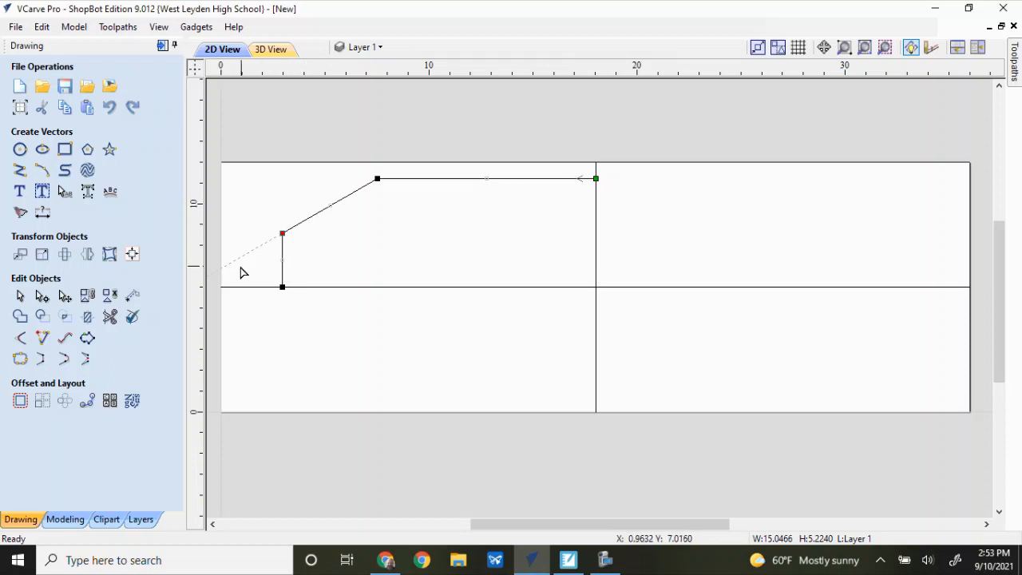
# Step: Smooth the node where the slanted and vertical segments of the quarter outline meet, and leave the outline deselected
pyautogui.rightClick(282, 232)
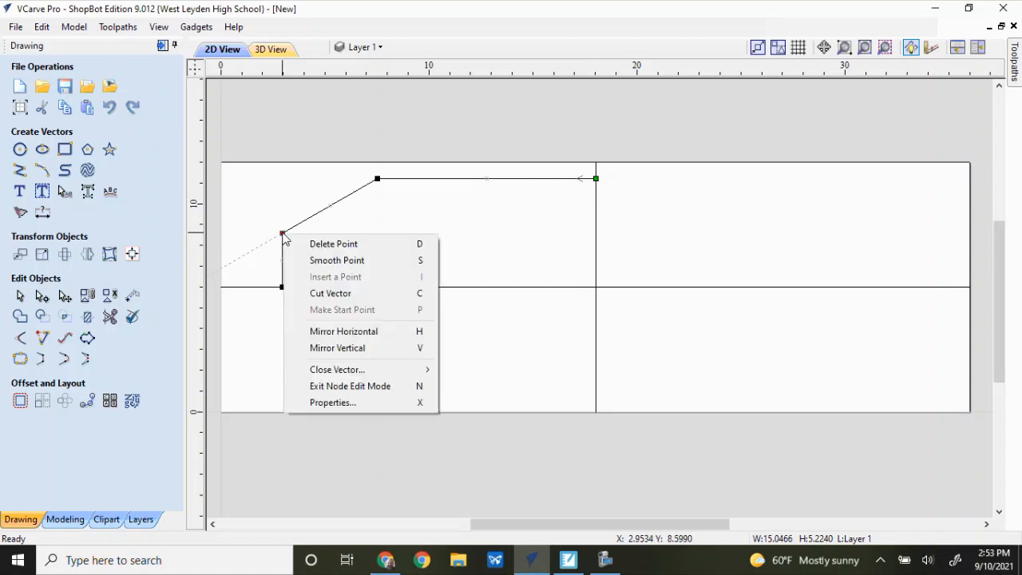
pyautogui.click(327, 262)
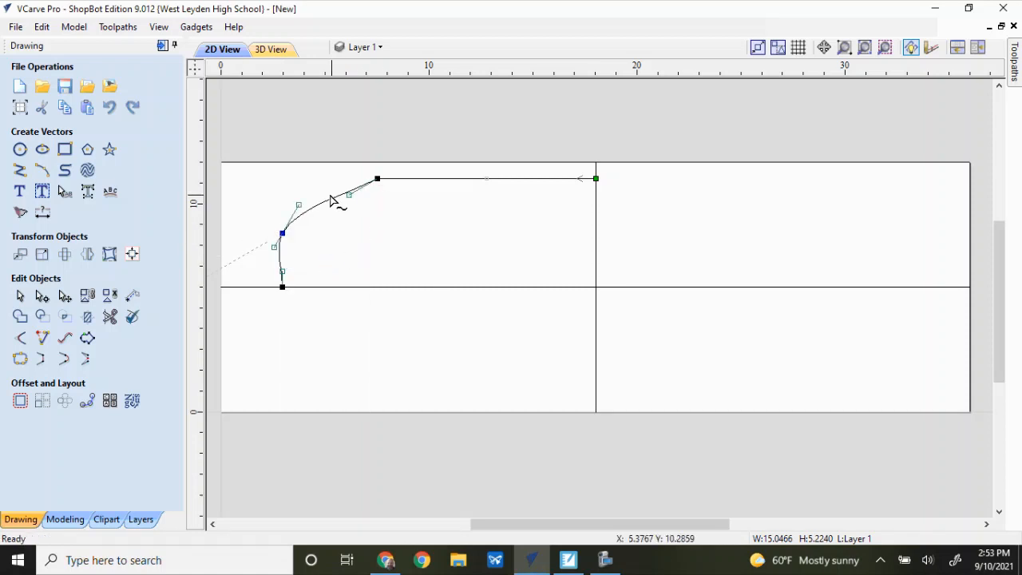
pyautogui.click(363, 266)
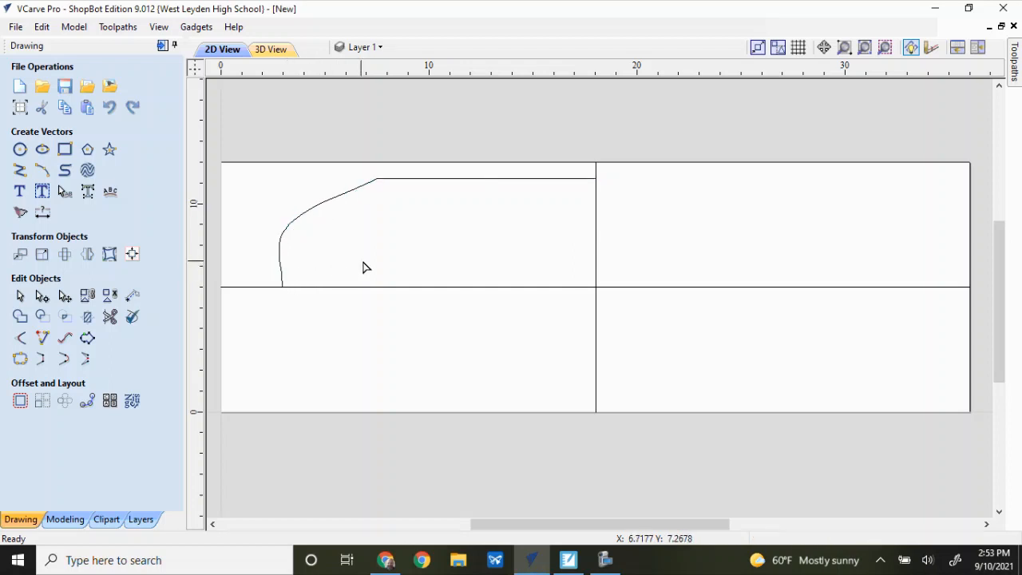
# Step: Move the quarter outline's lower end node outward along the horizontal centre line to about X 2.66
pyautogui.click(280, 267)
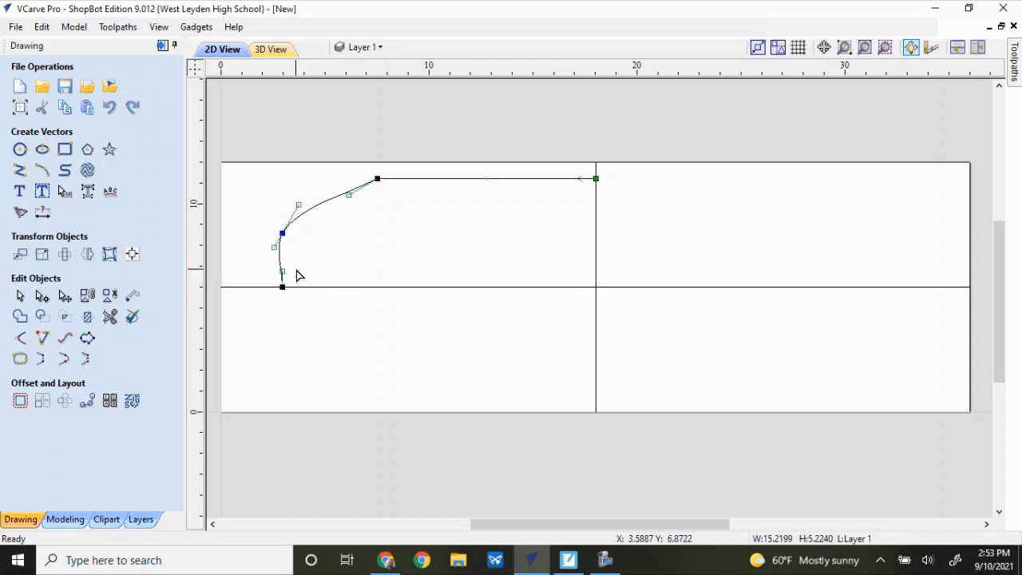
pyautogui.scroll(1, 297, 274)
pyautogui.scroll(4, 297, 274)
pyautogui.moveTo(297, 274); pyautogui.dragTo(427, 275, button='middle')
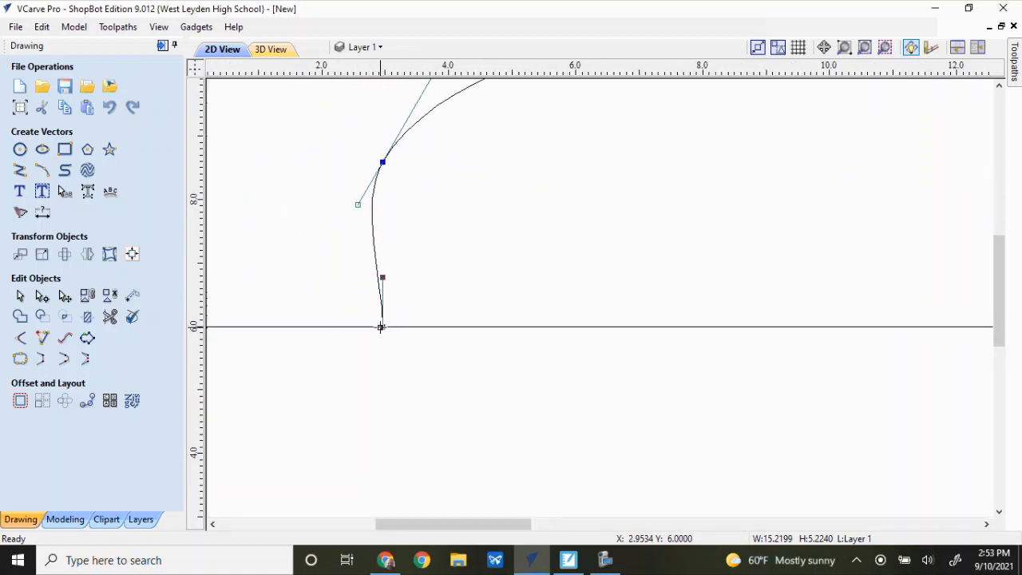
pyautogui.moveTo(381, 327); pyautogui.dragTo(365, 329)
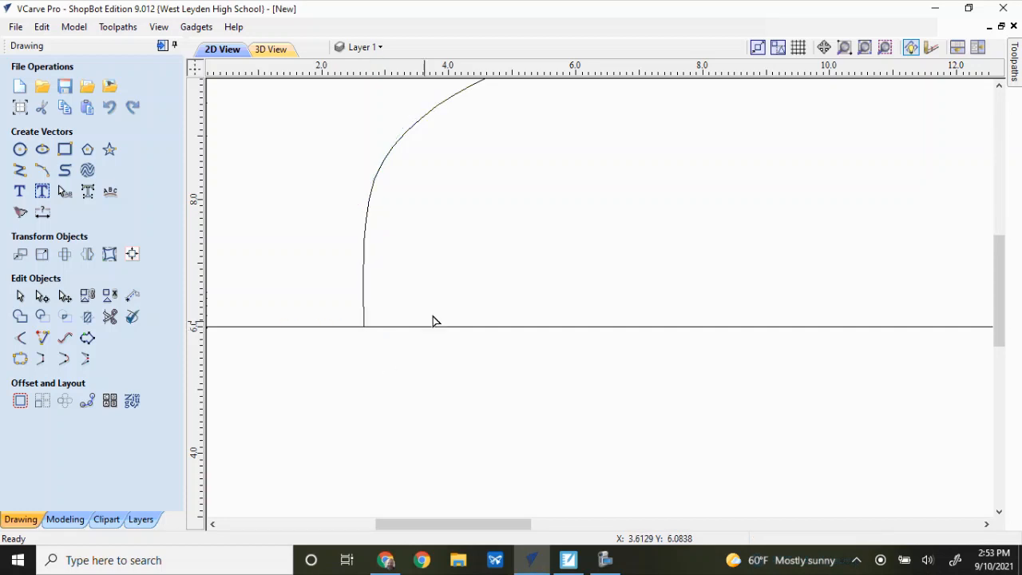
# Step: Try moving the upper corner node of the quarter outline to about X 7.75, Y 10.79, and undo the move
pyautogui.scroll(-3, 498, 256)
pyautogui.moveTo(495, 257); pyautogui.dragTo(404, 292, button='middle')
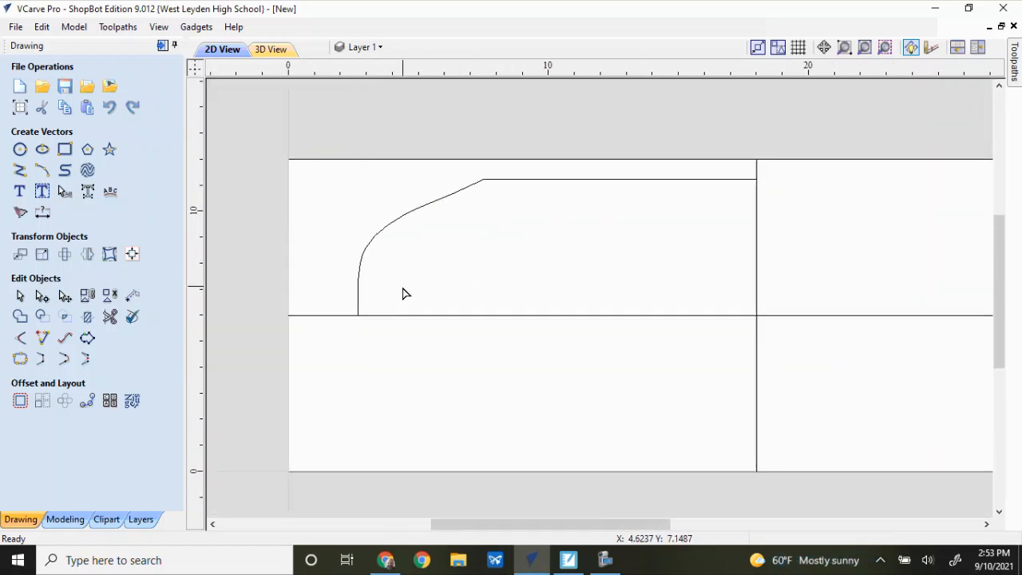
pyautogui.click(482, 181)
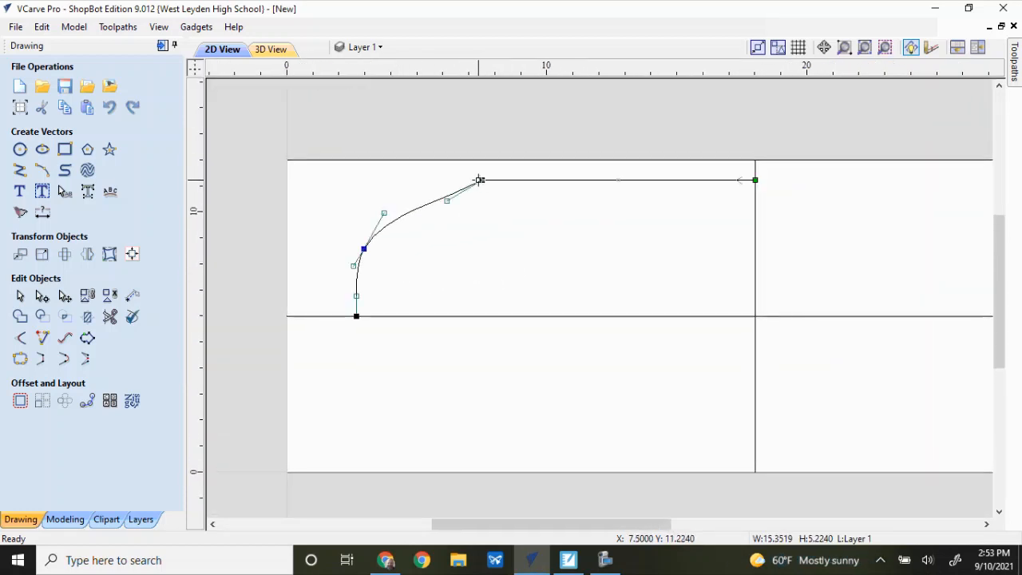
pyautogui.moveTo(482, 179); pyautogui.dragTo(487, 191)
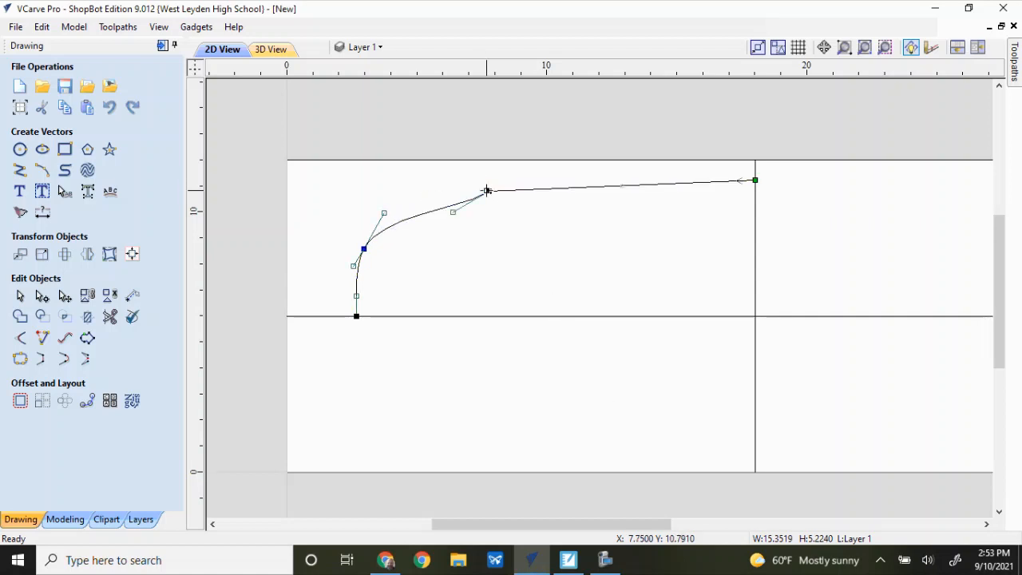
pyautogui.hotkey('ctrl', 'z')
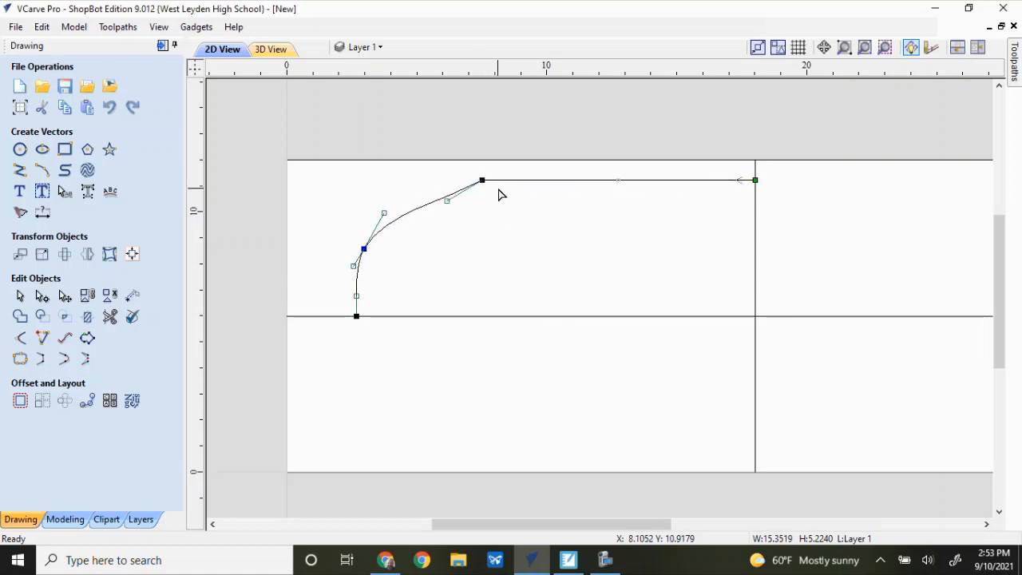
# Step: Smooth the upper corner node where the quarter outline's straight top segment meets the curve, and leave the outline deselected
pyautogui.rightClick(483, 182)
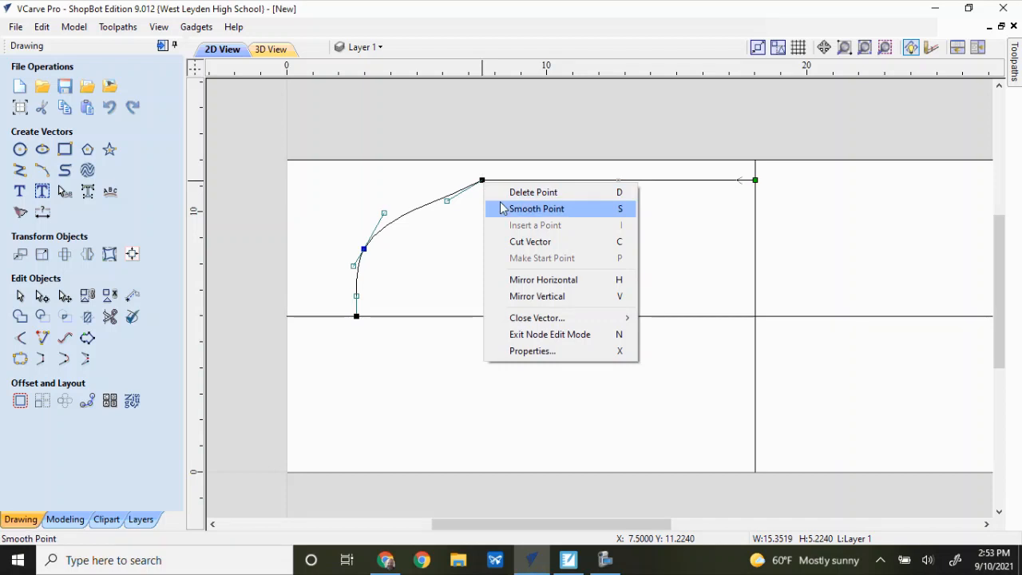
pyautogui.click(511, 210)
pyautogui.click(559, 236)
# Step: Lower the smoothed upper node of the quarter outline to about X 7.74, Y 10.32, and leave the outline deselected
pyautogui.scroll(1, 569, 244)
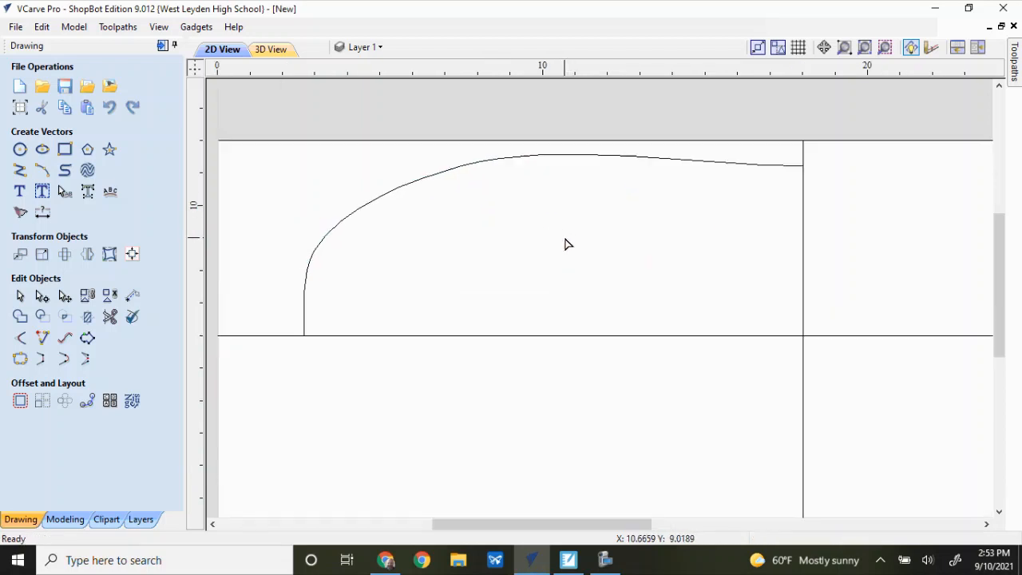
pyautogui.scroll(-2, 564, 244)
pyautogui.scroll(-1, 565, 243)
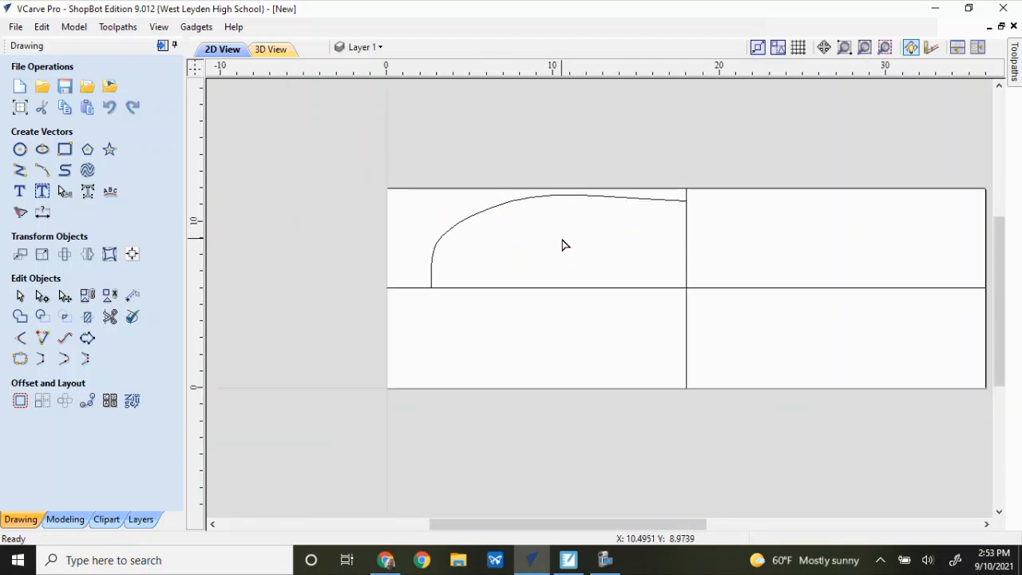
pyautogui.scroll(1, 563, 244)
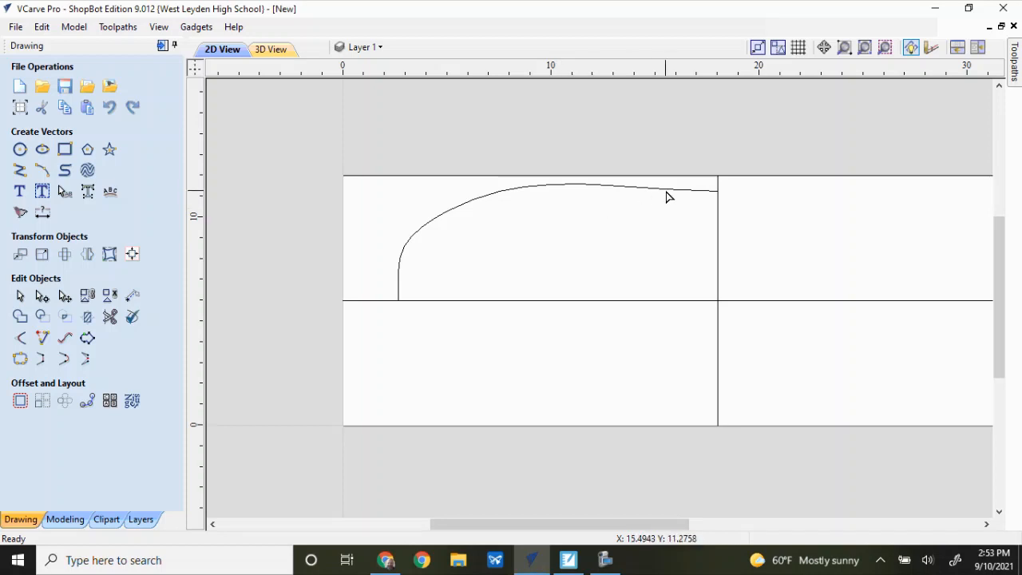
pyautogui.click(523, 192)
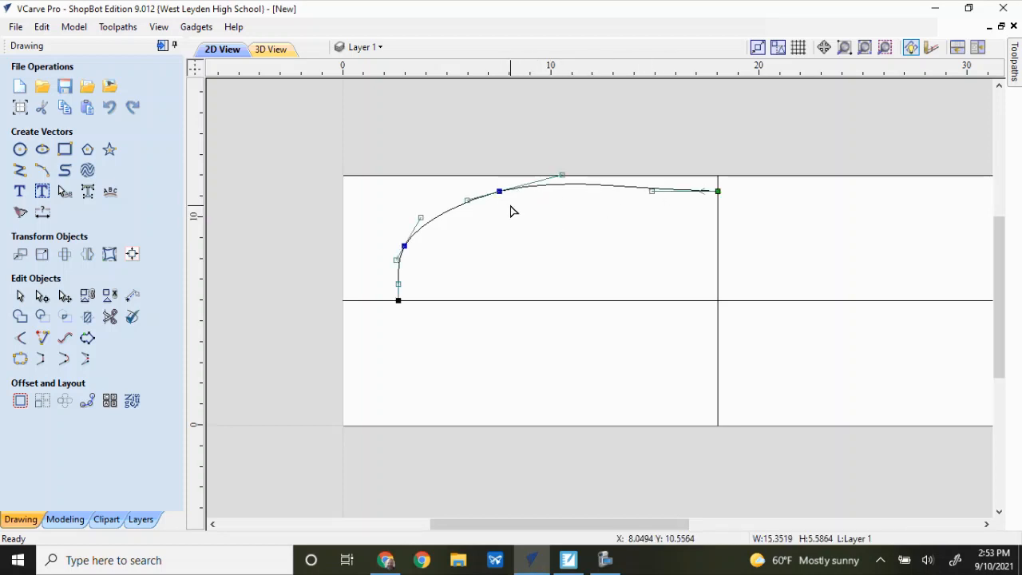
pyautogui.moveTo(498, 195); pyautogui.dragTo(503, 209)
pyautogui.click(553, 261)
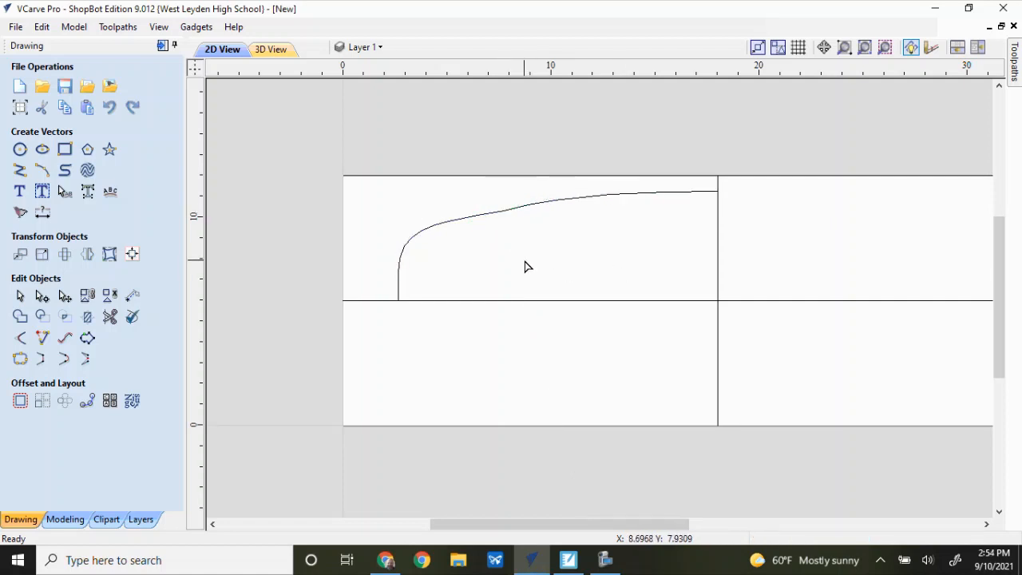
# Step: Stretch the outer smooth node's upper curve handle horizontally toward the vertical centre line to form an S-shaped shoulder in the outline
pyautogui.click(503, 216)
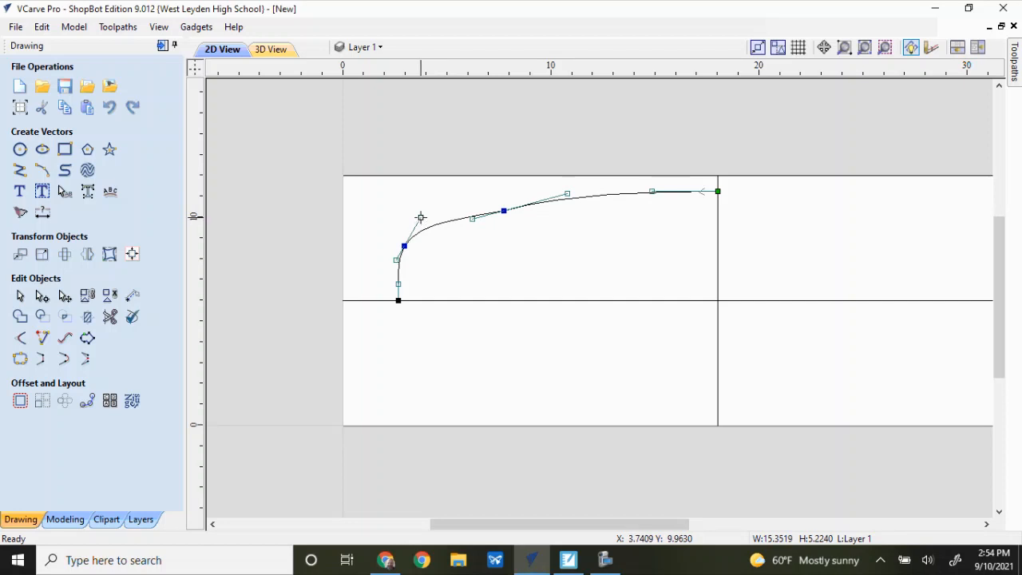
pyautogui.moveTo(424, 216); pyautogui.dragTo(506, 250)
pyautogui.click(616, 268)
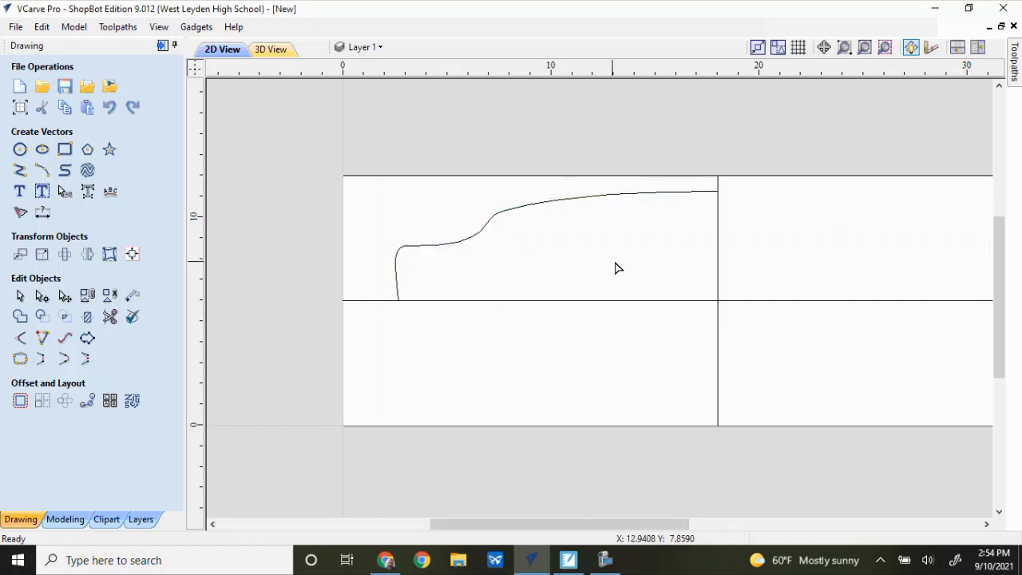
# Step: Shift the upper smooth node toward the vertical centre line to about X 9, and lower its inner curve handle slightly to flatten the top curve
pyautogui.click(550, 201)
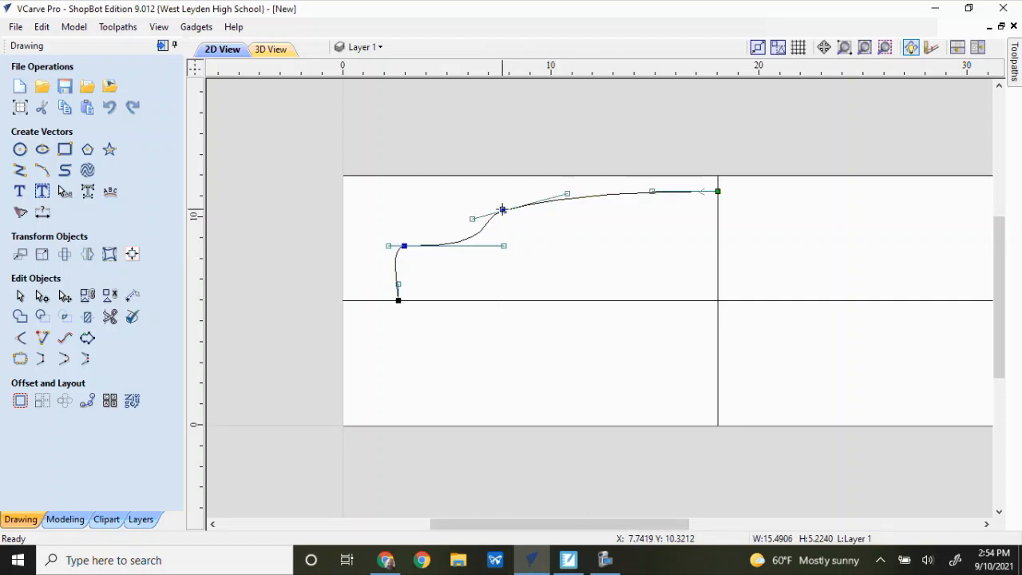
pyautogui.moveTo(504, 211); pyautogui.dragTo(529, 205)
pyautogui.click(570, 242)
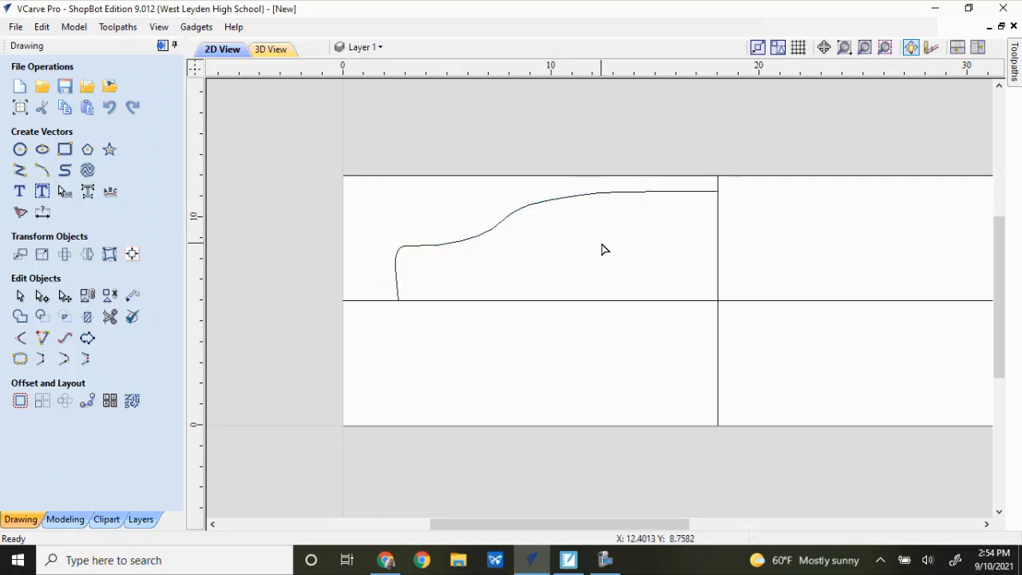
pyautogui.click(595, 198)
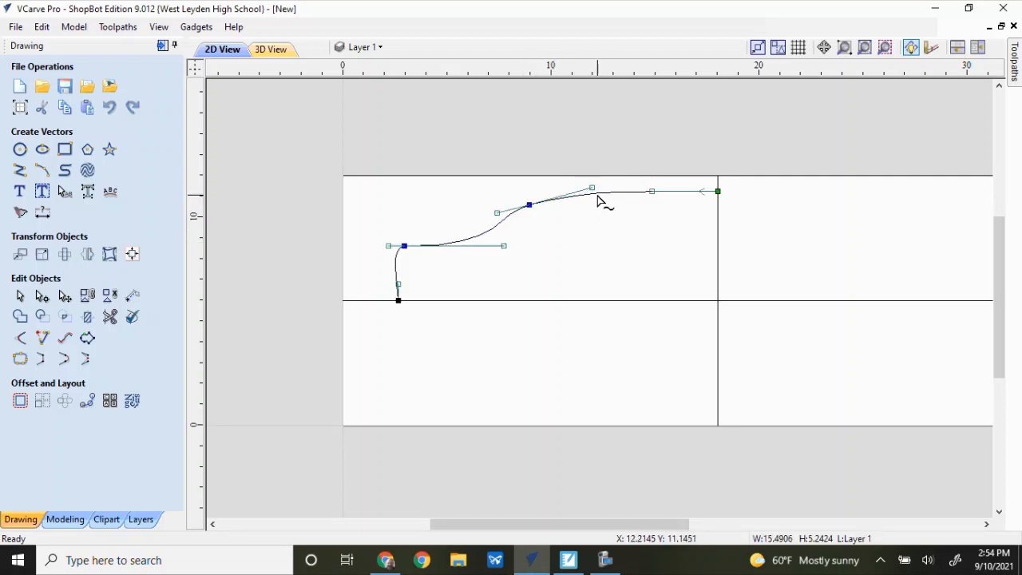
pyautogui.moveTo(594, 189); pyautogui.dragTo(596, 200)
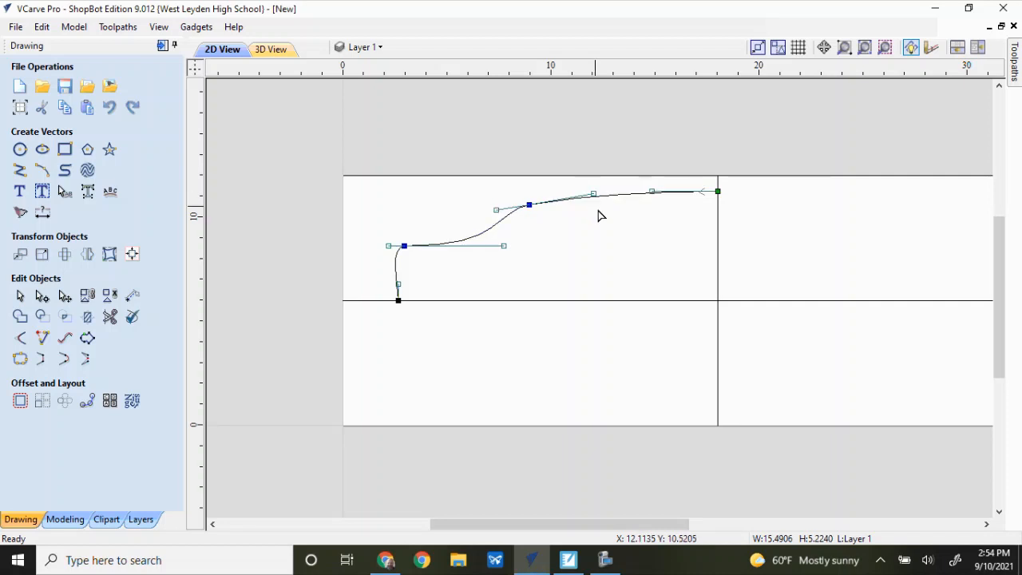
pyautogui.click(639, 235)
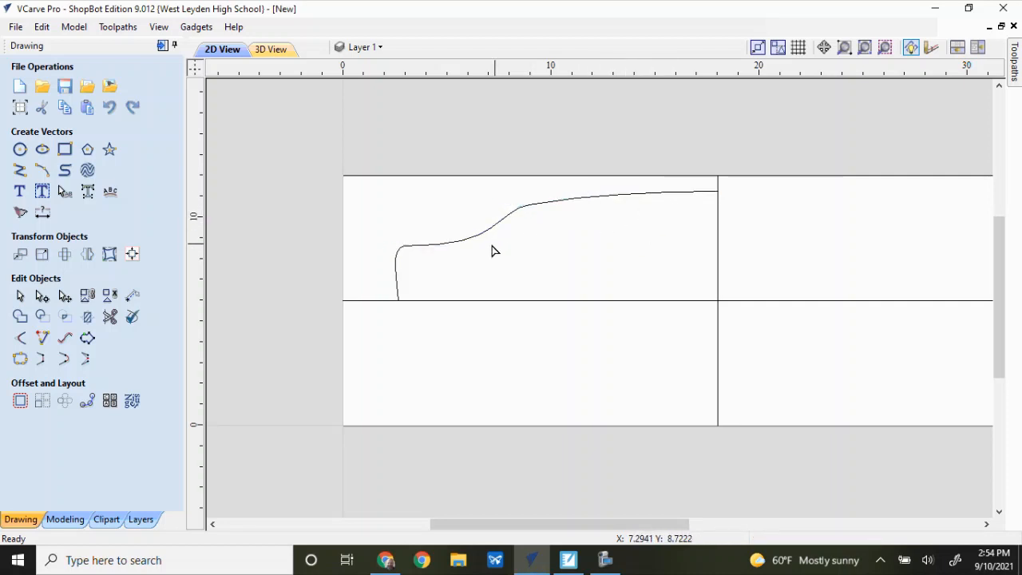
# Step: Move the end node on the horizontal centre line outward until the quarter outline is about 15.71 wide, and leave it deselected
pyautogui.click(398, 300)
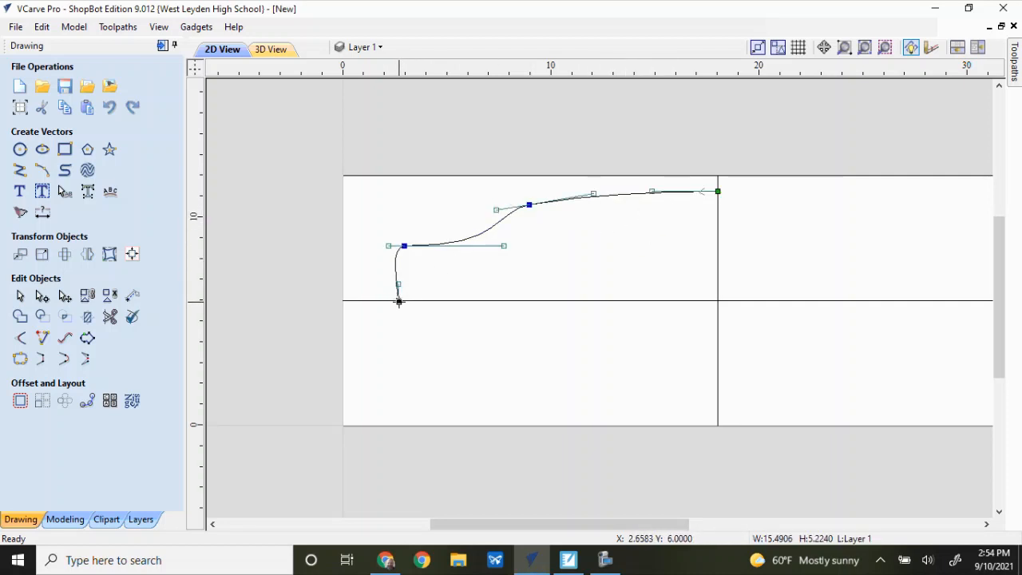
pyautogui.moveTo(399, 301); pyautogui.dragTo(390, 300)
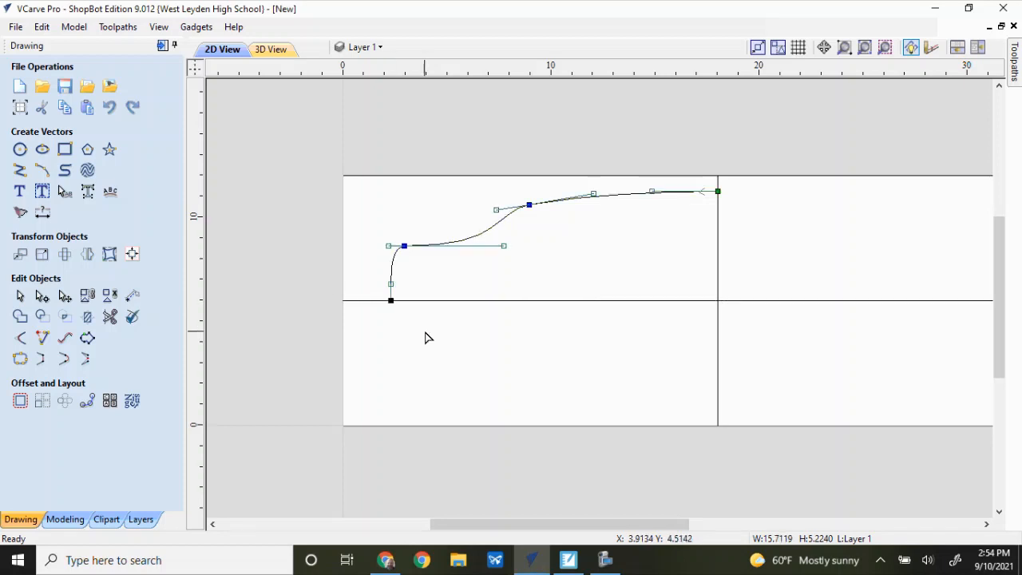
pyautogui.click(426, 337)
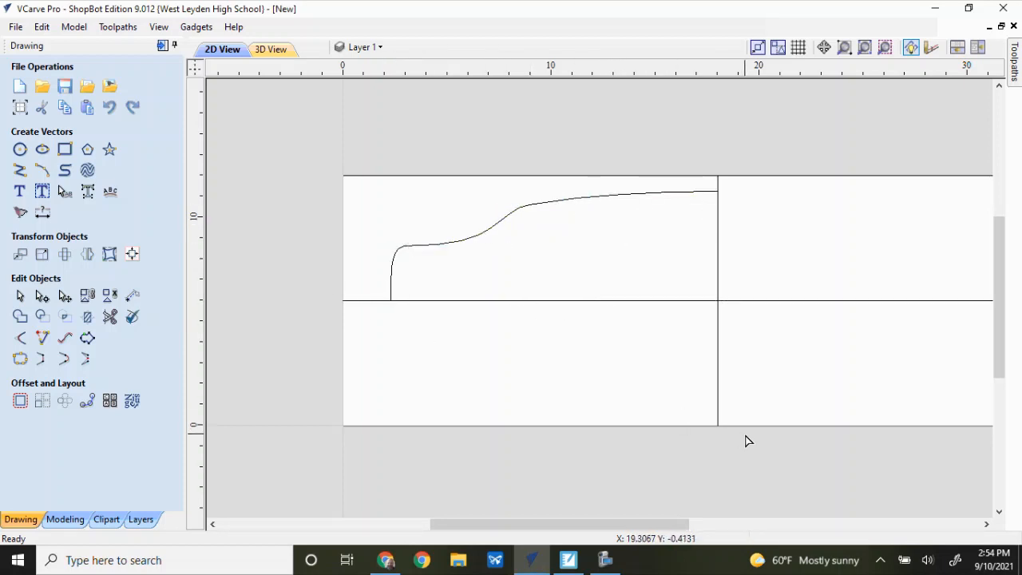
# Step: Mirror a copy of the reshaped quarter outline downward about the job centre
pyautogui.moveTo(757, 468)
pyautogui.mouseDown(button='middle')
pyautogui.moveTo(594, 463)
pyautogui.moveTo(657, 456)
pyautogui.moveTo(617, 453)
pyautogui.mouseUp(button='middle')
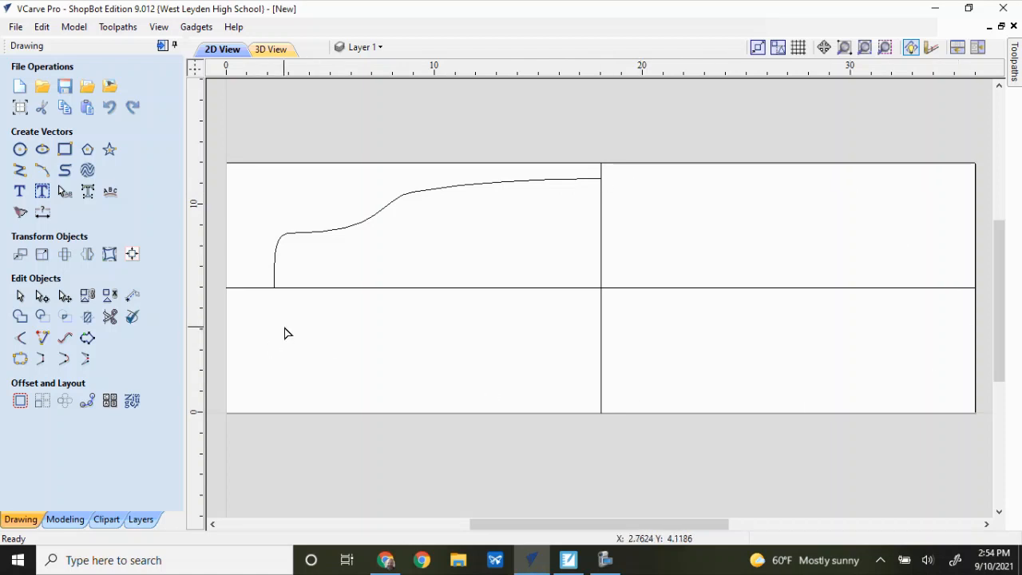
pyautogui.click(522, 182)
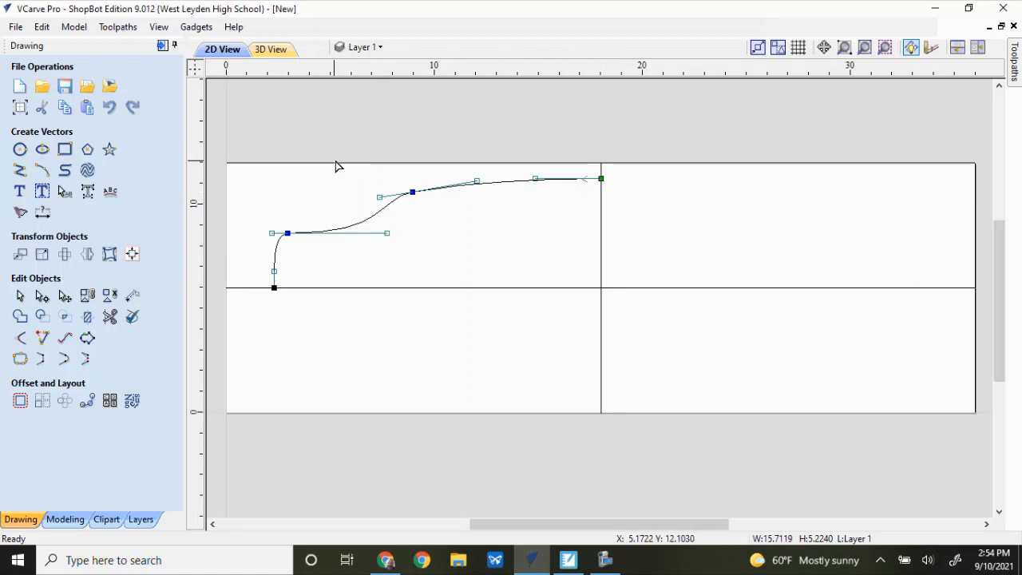
pyautogui.click(297, 190)
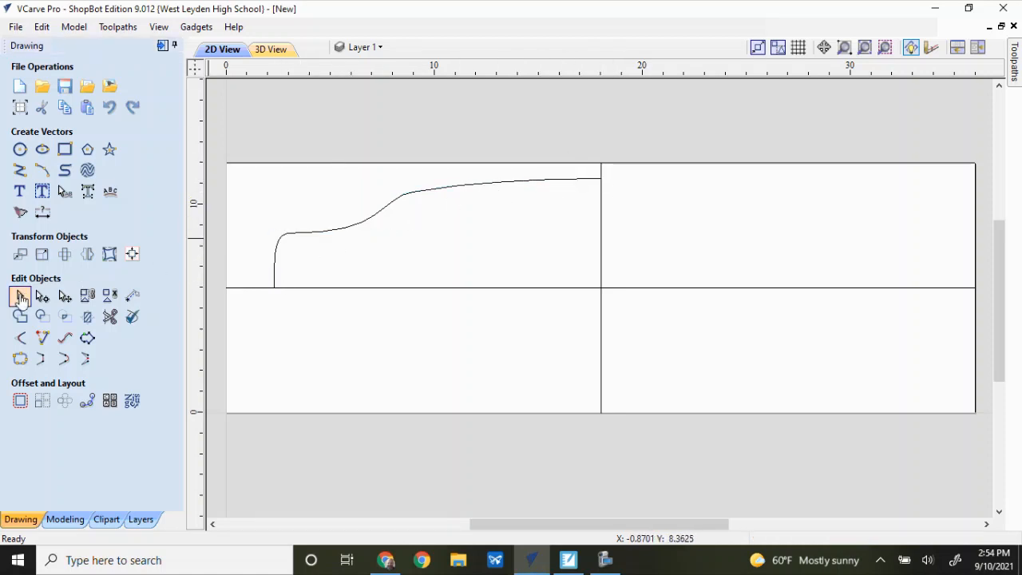
pyautogui.click(274, 244)
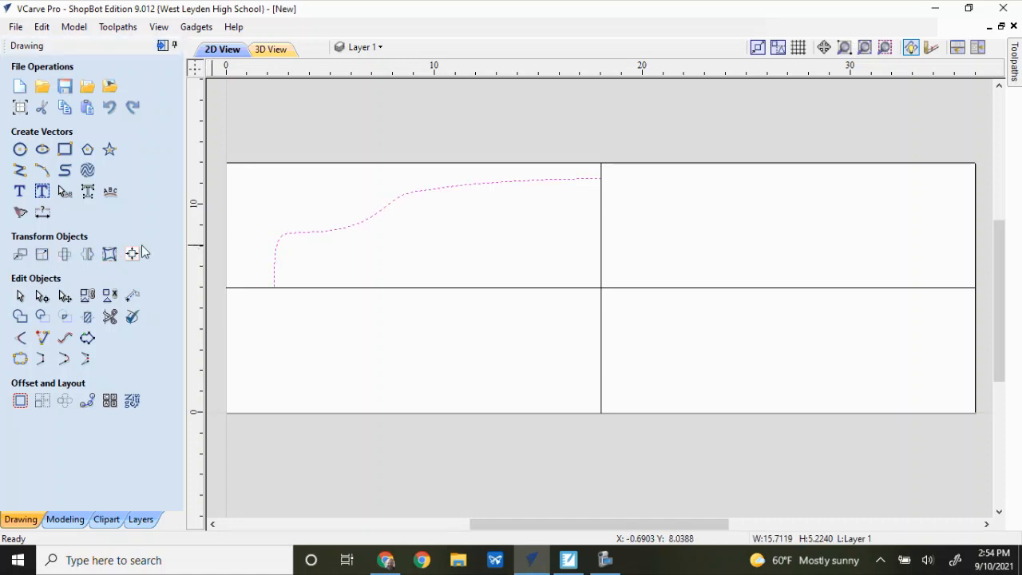
pyautogui.click(85, 255)
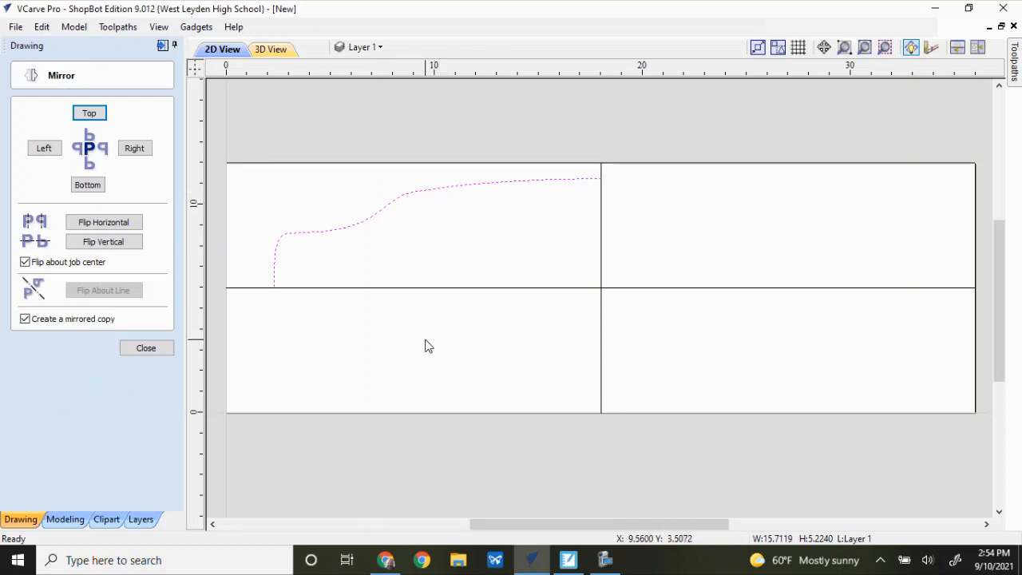
pyautogui.click(89, 185)
pyautogui.click(452, 251)
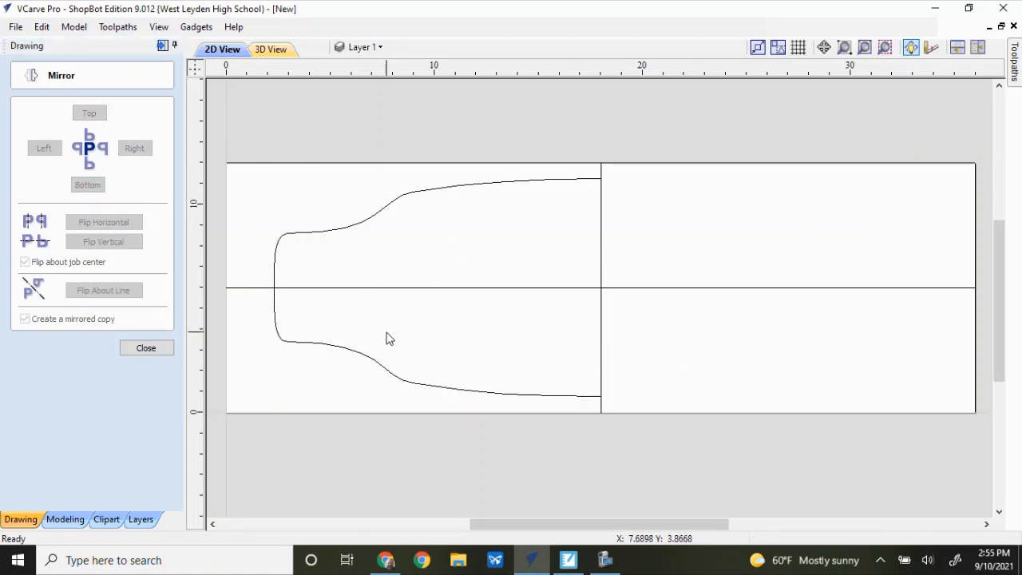
# Step: Mirror copies of both left quarter outlines to the right about the job centre, and close the Mirror tool
pyautogui.click(330, 346)
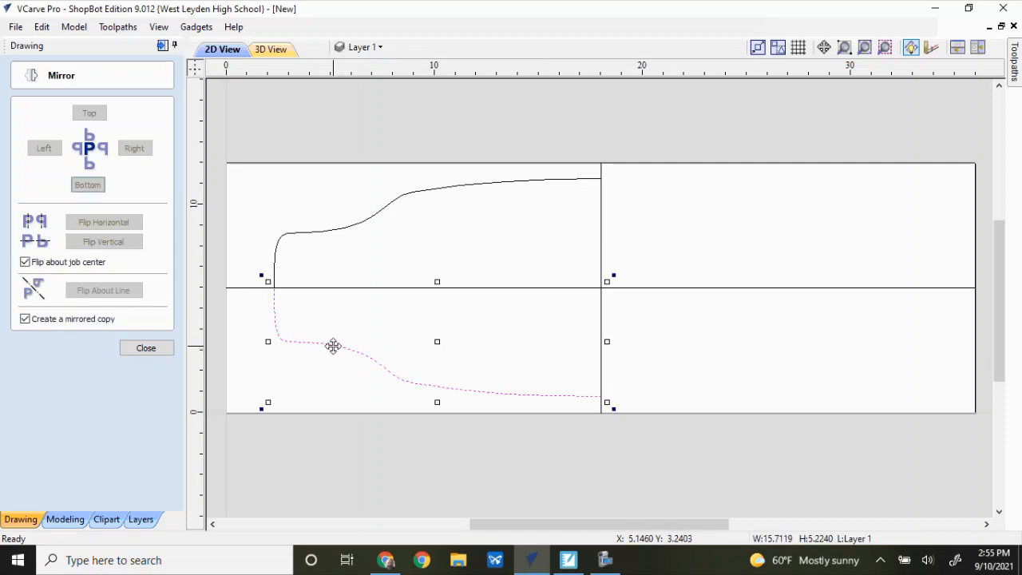
pyautogui.keyDown('shift'); pyautogui.click(339, 230); pyautogui.keyUp('shift')
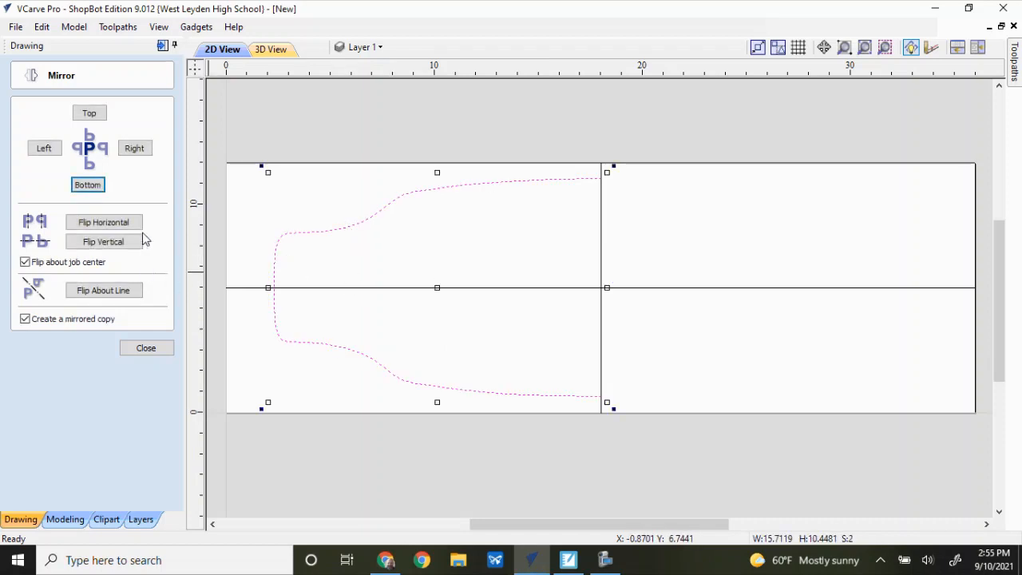
pyautogui.click(133, 153)
pyautogui.click(278, 114)
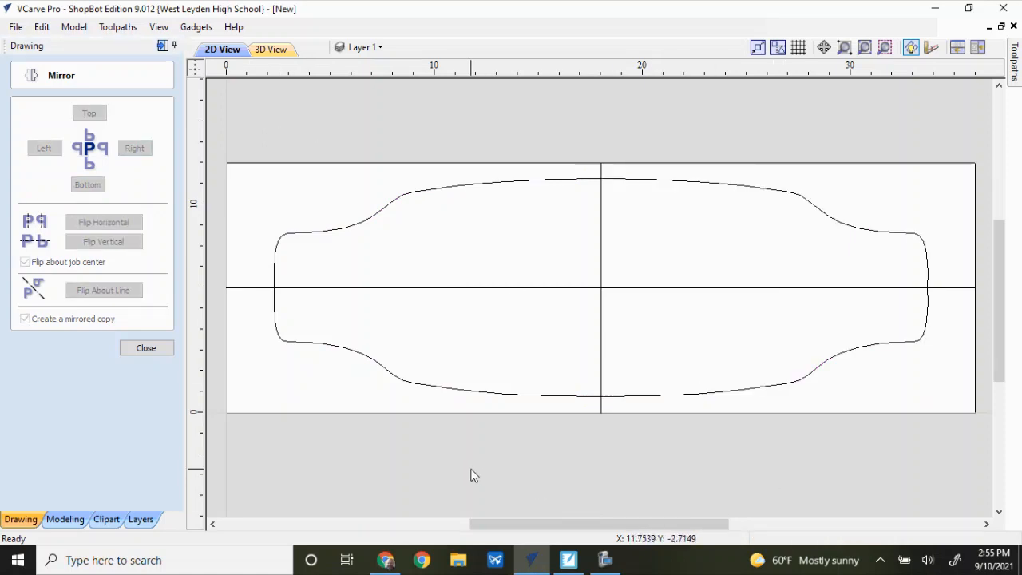
pyautogui.click(168, 349)
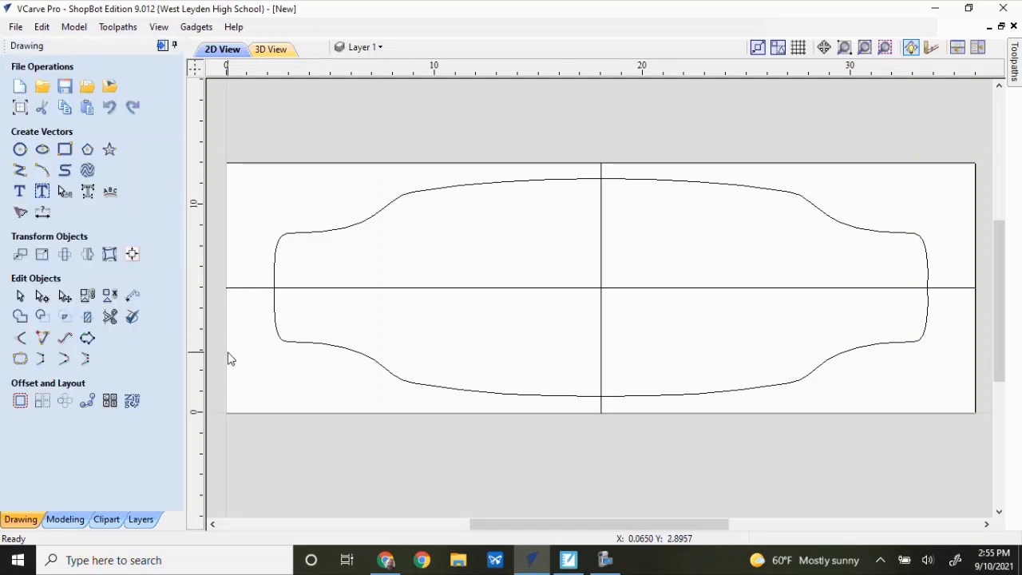
# Step: Undo the mirrored copies on the right half and clear the selection
pyautogui.hotkey('ctrl', 'z')
pyautogui.click(654, 264)
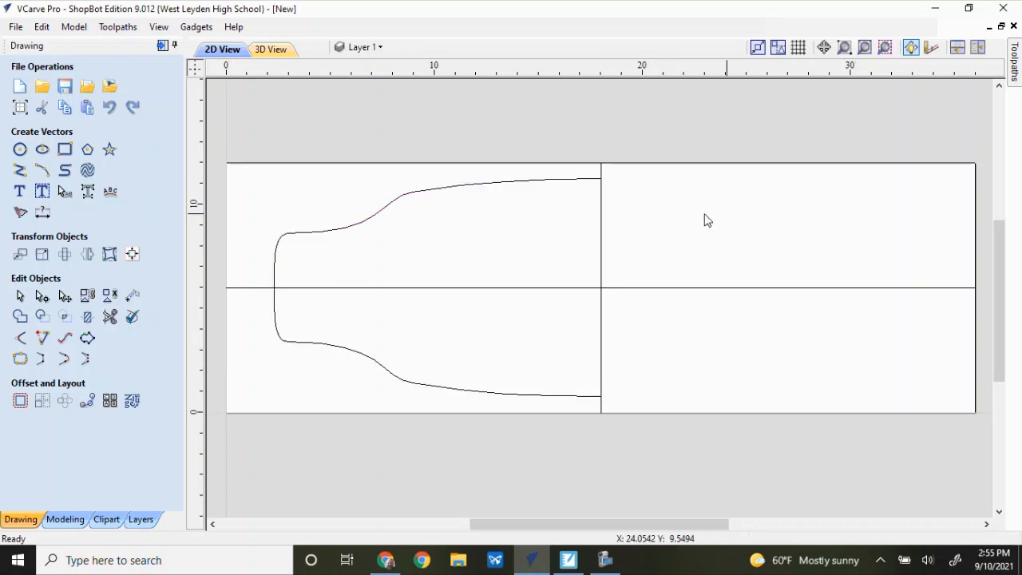
# Step: Draw a polyline from the upper outline's end on the vertical centre line, about 12.25 rightward and about 5.22 down to the horizontal centre line
pyautogui.click(20, 171)
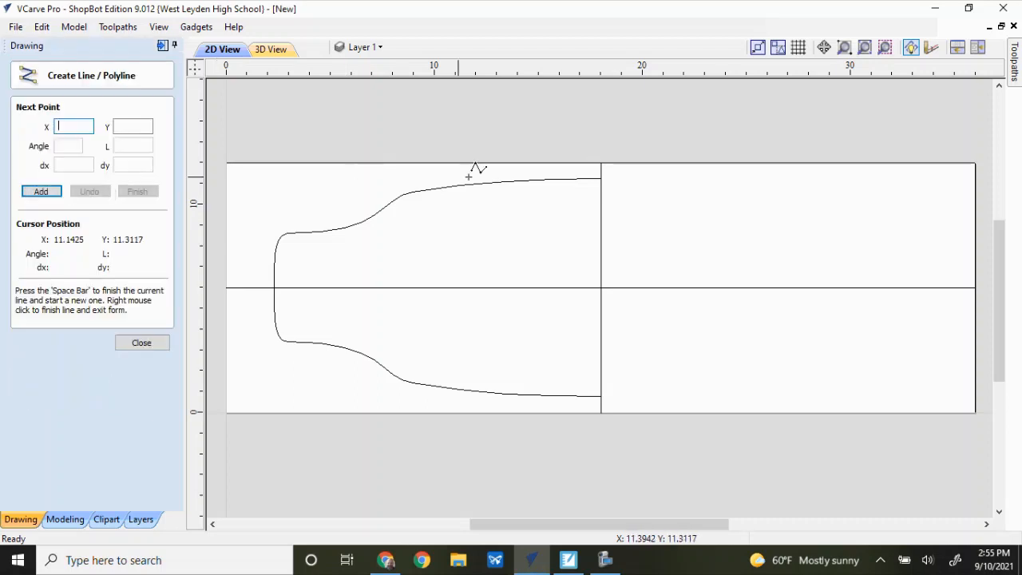
pyautogui.click(601, 177)
pyautogui.click(855, 178)
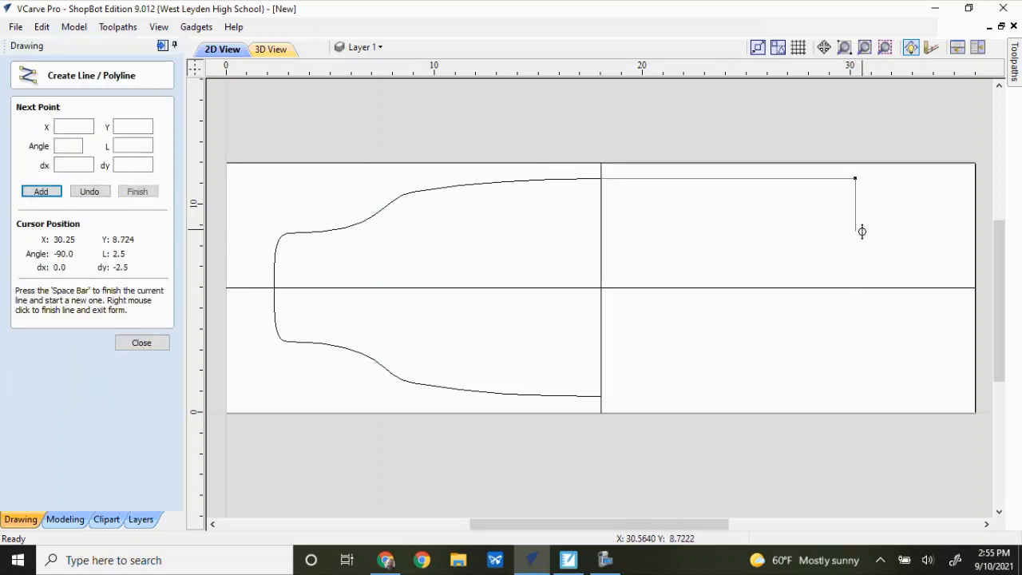
pyautogui.click(856, 289)
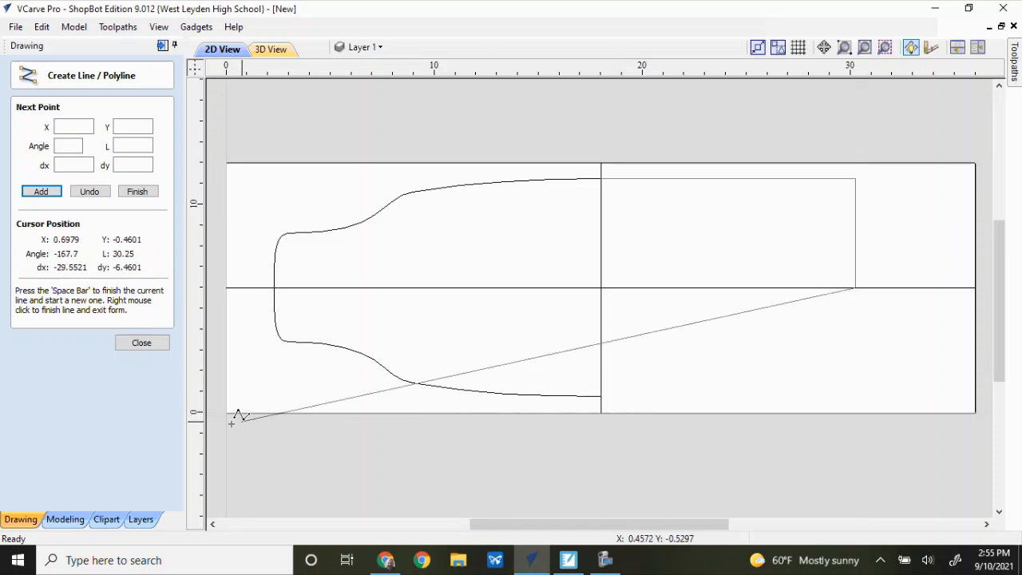
pyautogui.click(151, 345)
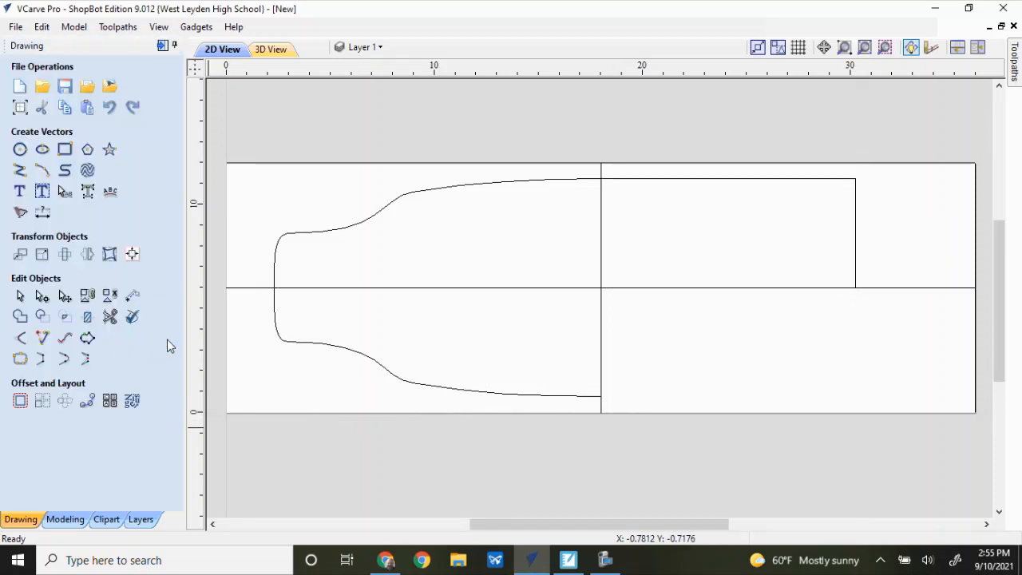
# Step: Mirror a copy of the squared right-hand polyline downward about the job centre, and clear the selection
pyautogui.click(677, 178)
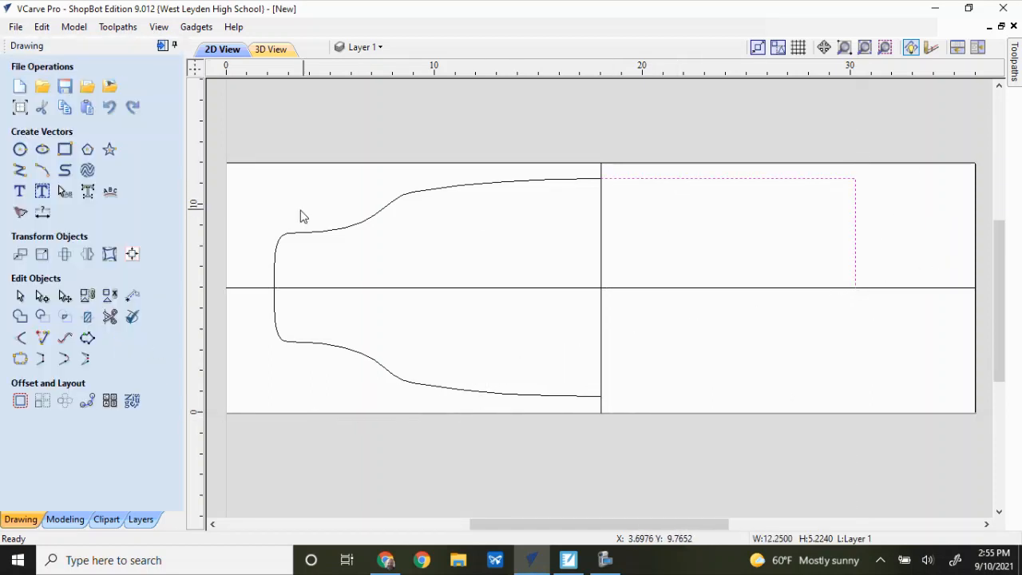
pyautogui.click(86, 255)
pyautogui.click(88, 186)
pyautogui.click(312, 121)
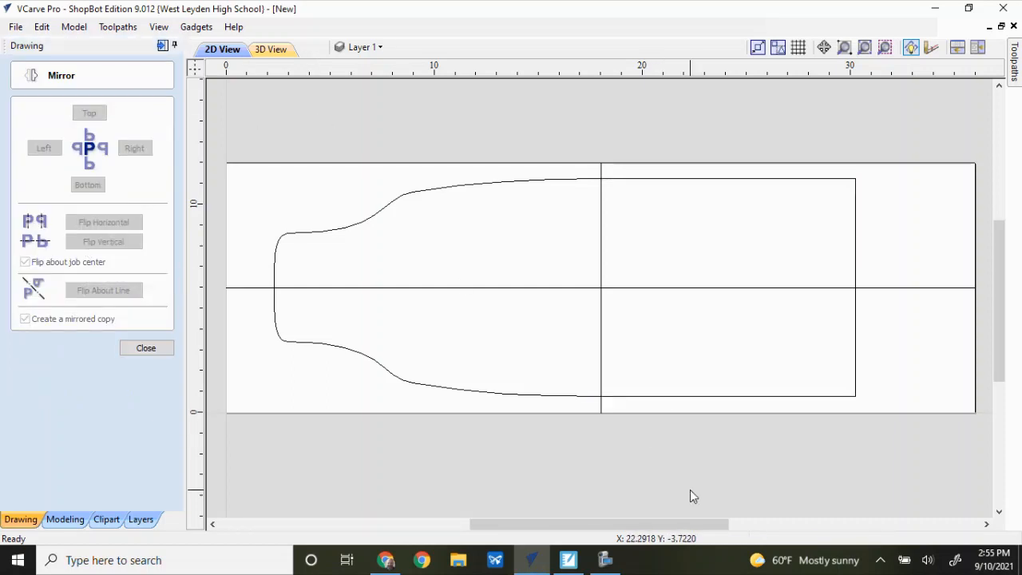
# Step: Undo the squared right half and the mirrored lower-left quarter, leaving only the upper-left quarter outline
pyautogui.hotkey('ctrl', 'z')
pyautogui.hotkey('ctrl', 'z')
pyautogui.hotkey('ctrl', 'z')
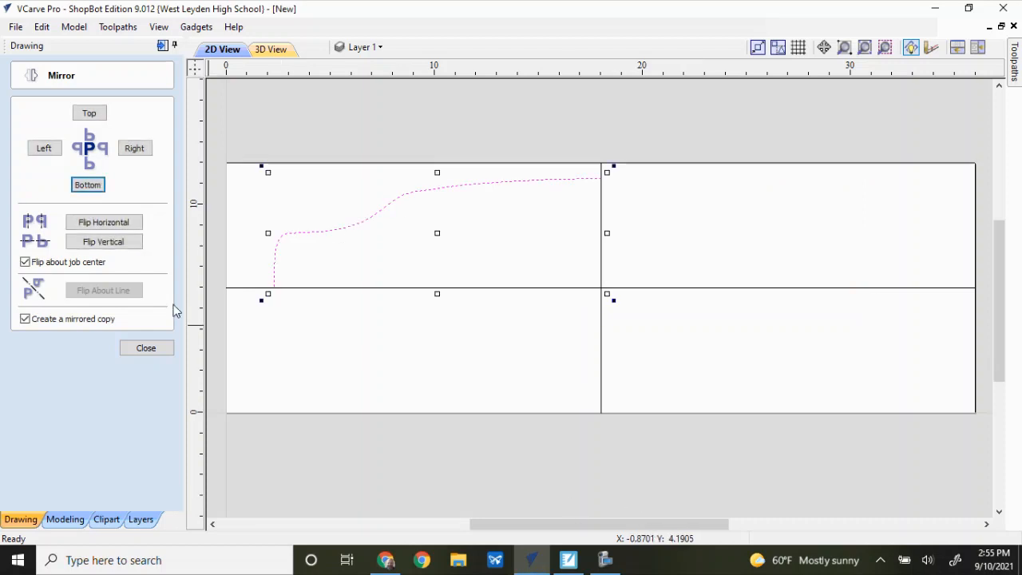
# Step: Mirror a copy of the upper-left quarter outline downward, and both left quarters to the right, about the job centre
pyautogui.click(92, 187)
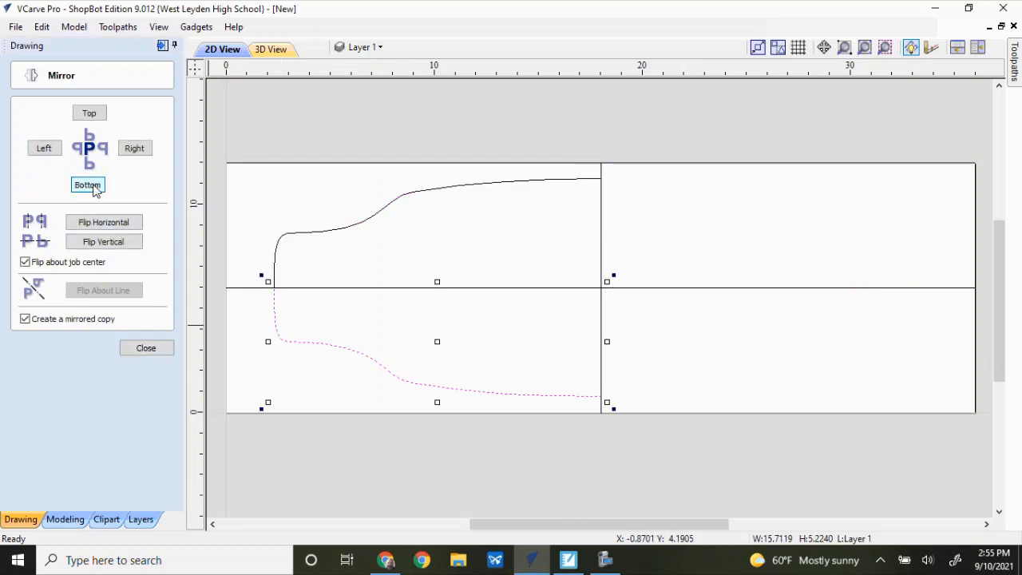
pyautogui.keyDown('shift'); pyautogui.click(288, 231); pyautogui.keyUp('shift')
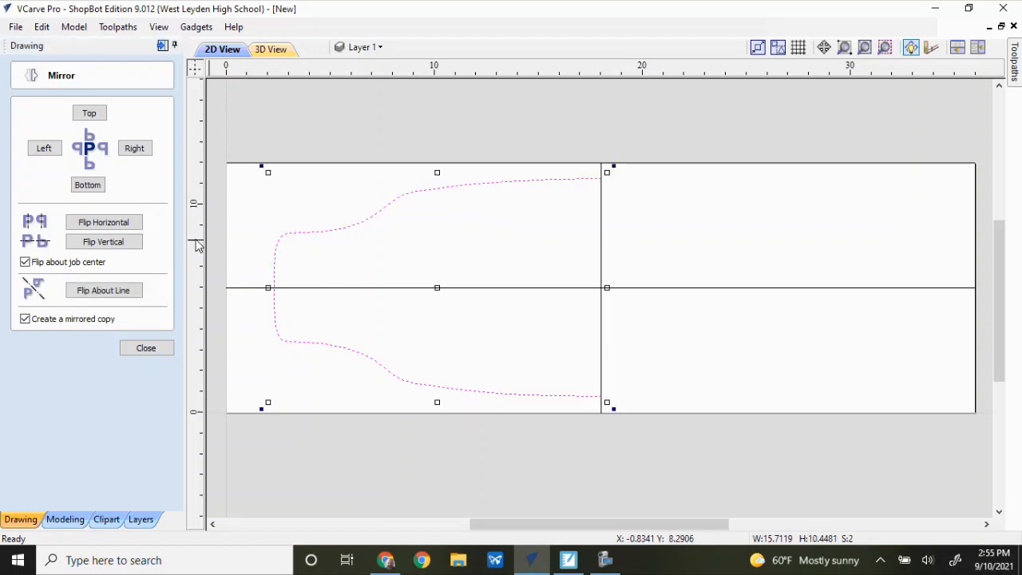
pyautogui.click(143, 151)
pyautogui.click(361, 132)
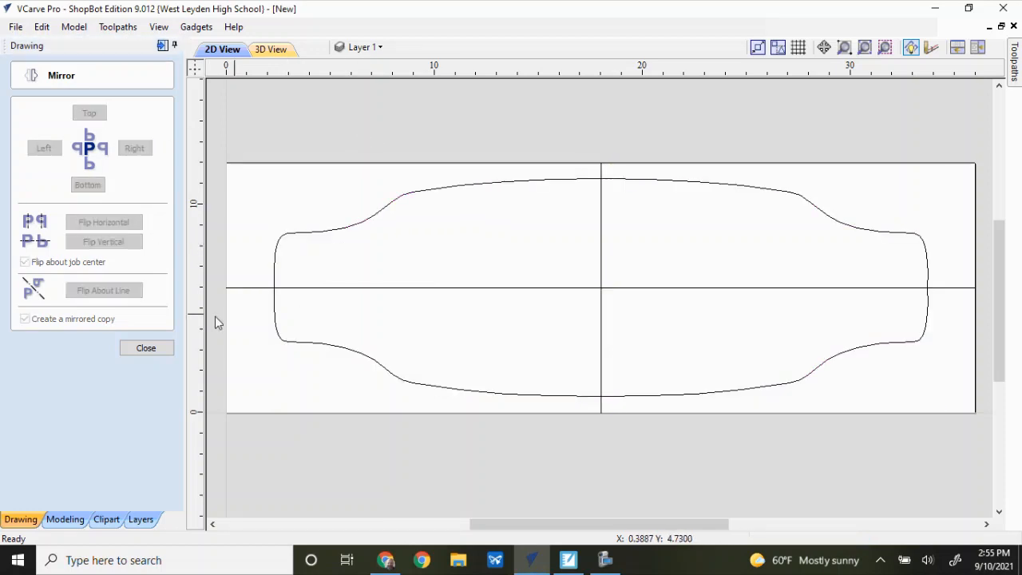
pyautogui.click(147, 349)
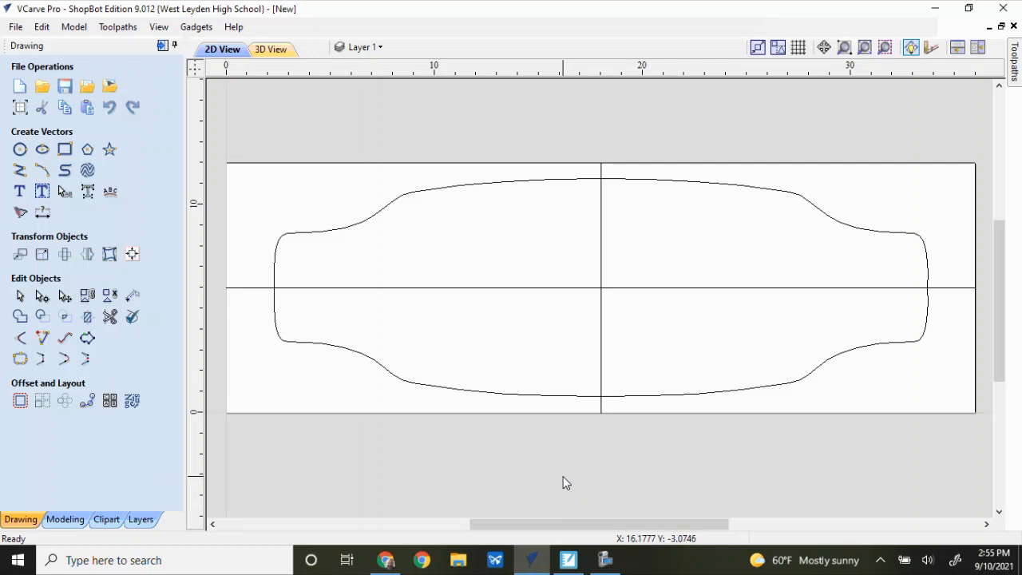
# Step: Delete the vertical and horizontal centre lines from the board outline
pyautogui.click(604, 294)
pyautogui.press('Delete')
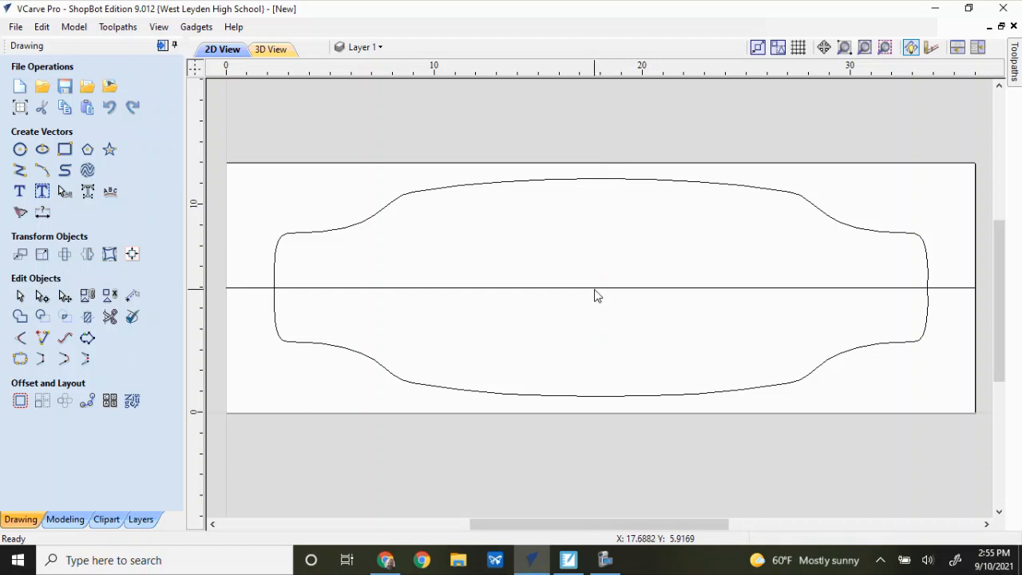
pyautogui.click(596, 293)
pyautogui.press('Delete')
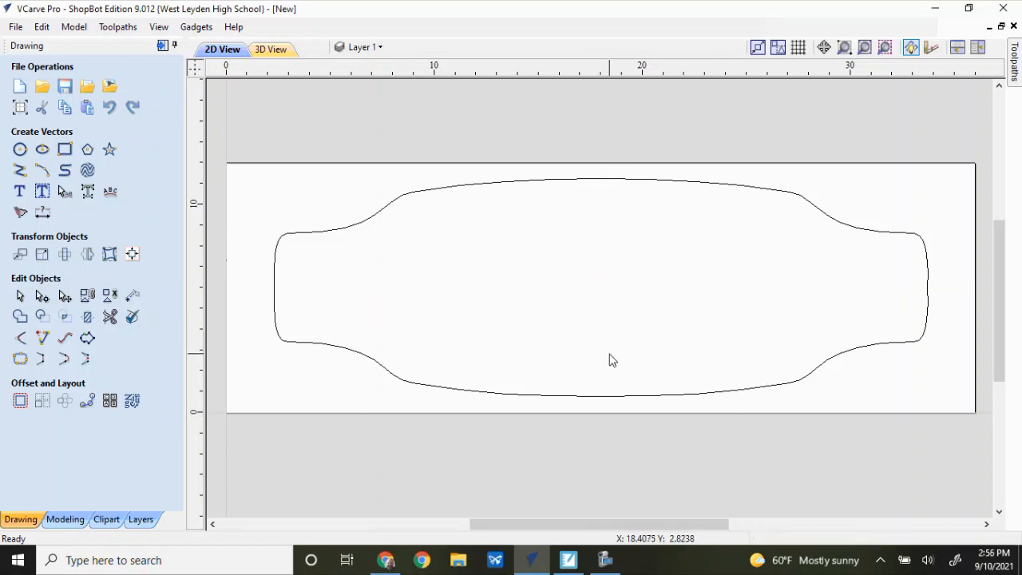
# Step: Restore the horizontal centre line and delete it again
pyautogui.hotkey('ctrl', 'z')
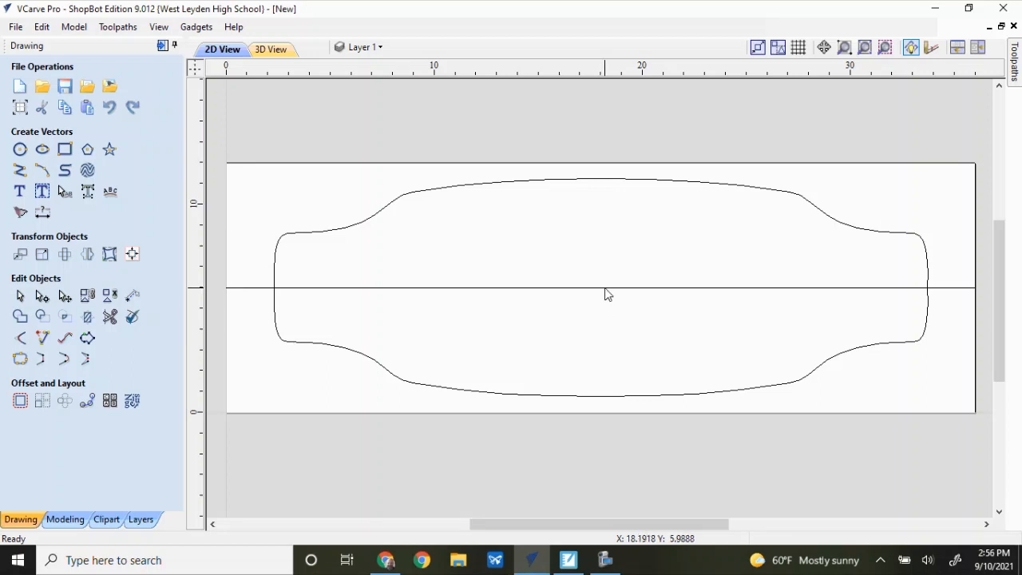
pyautogui.rightClick(606, 294)
pyautogui.click(611, 289)
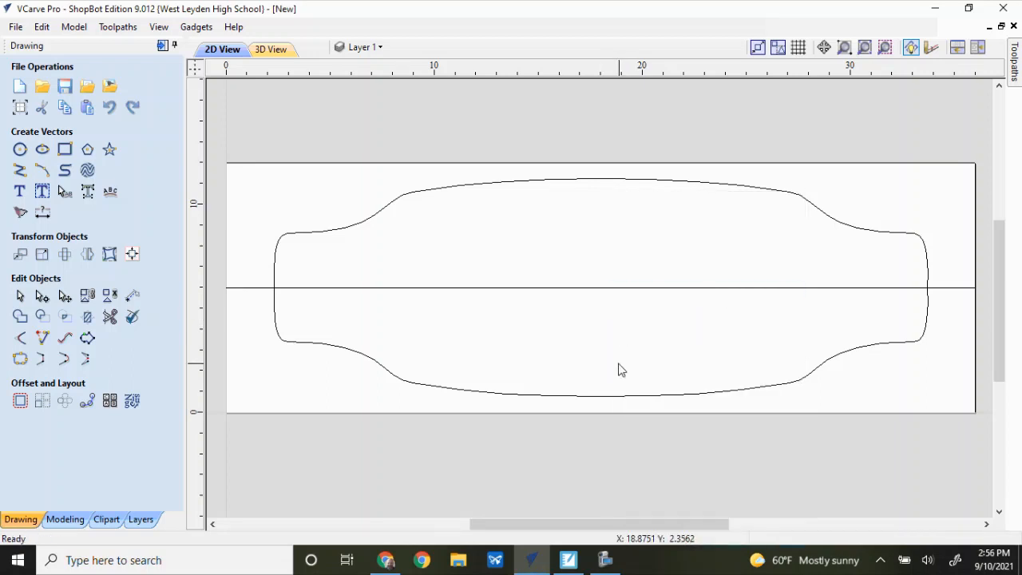
pyautogui.rightClick(571, 293)
pyautogui.click(581, 291)
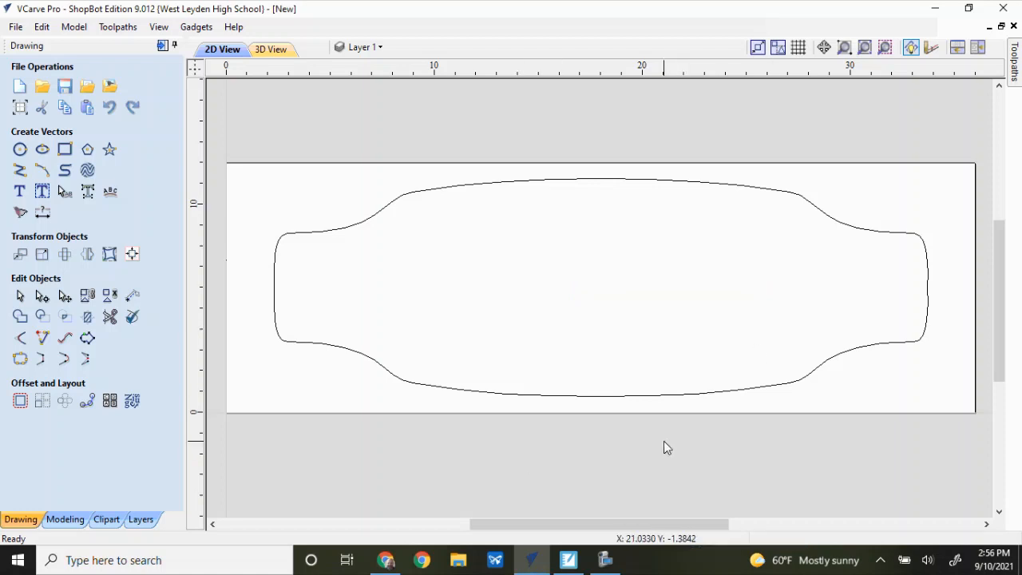
pyautogui.click(416, 389)
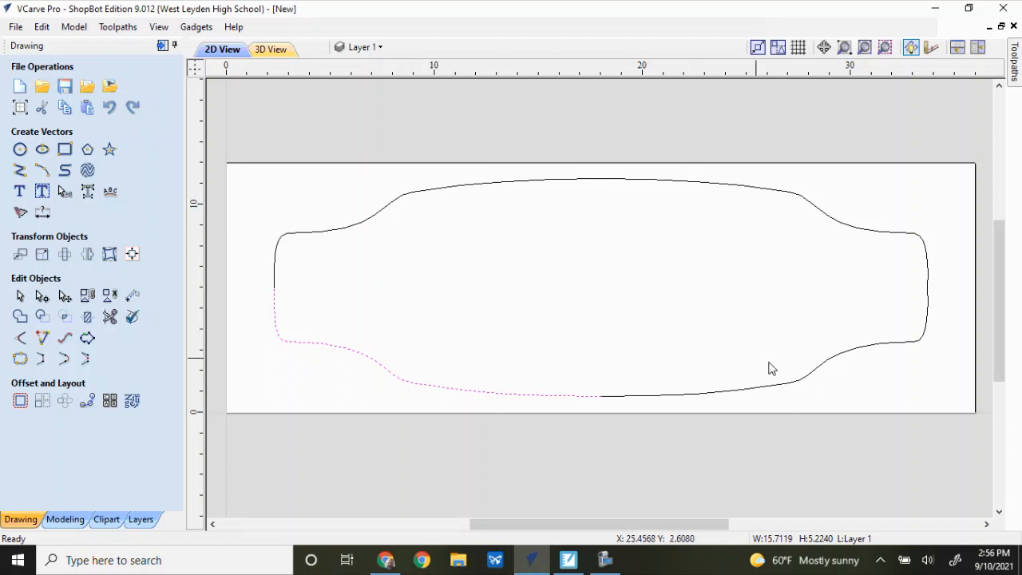
pyautogui.moveTo(854, 384); pyautogui.dragTo(277, 184)
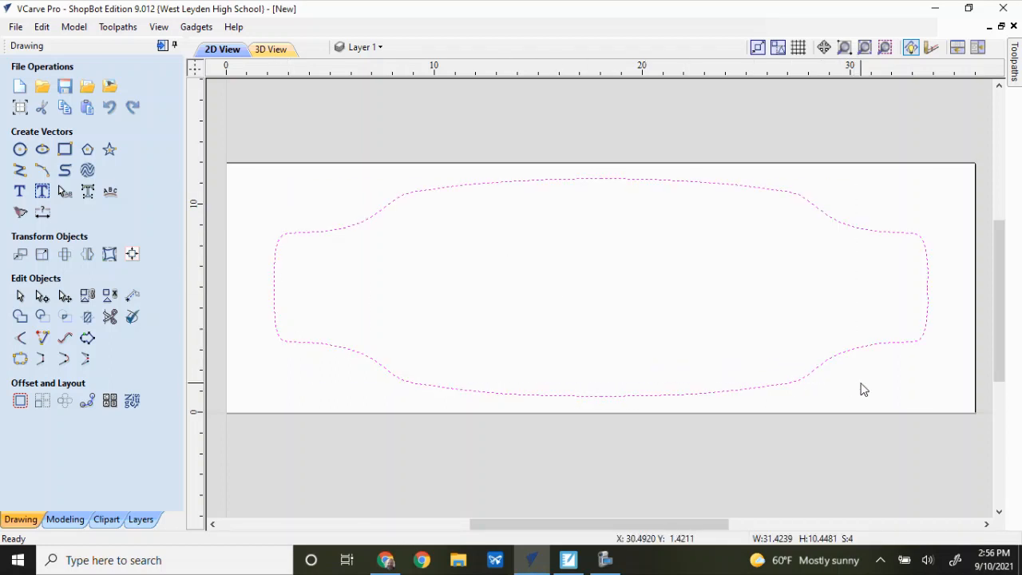
pyautogui.click(812, 397)
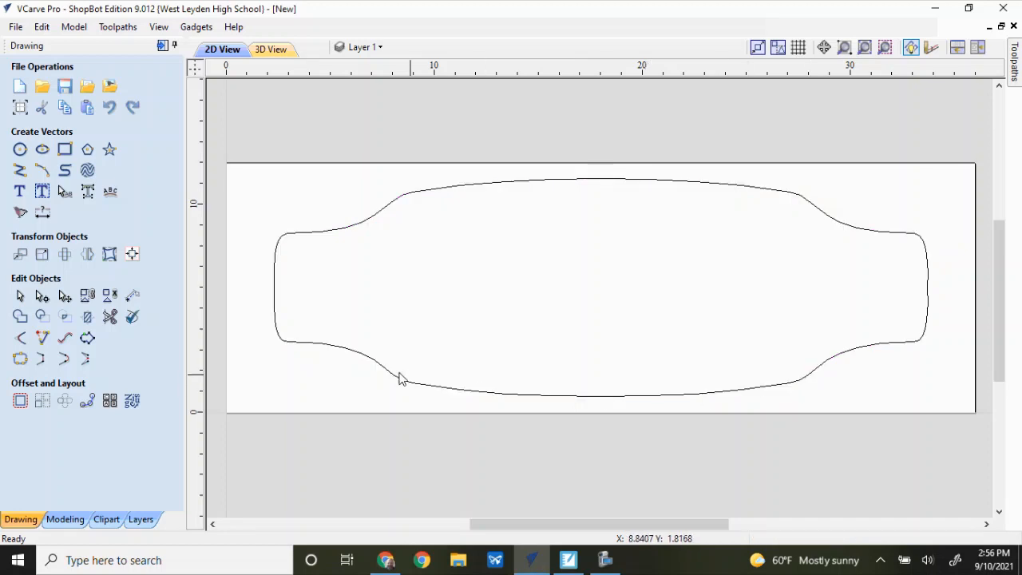
# Step: Group the four quarter outlines into a single board outline, and select the group
pyautogui.click(324, 345)
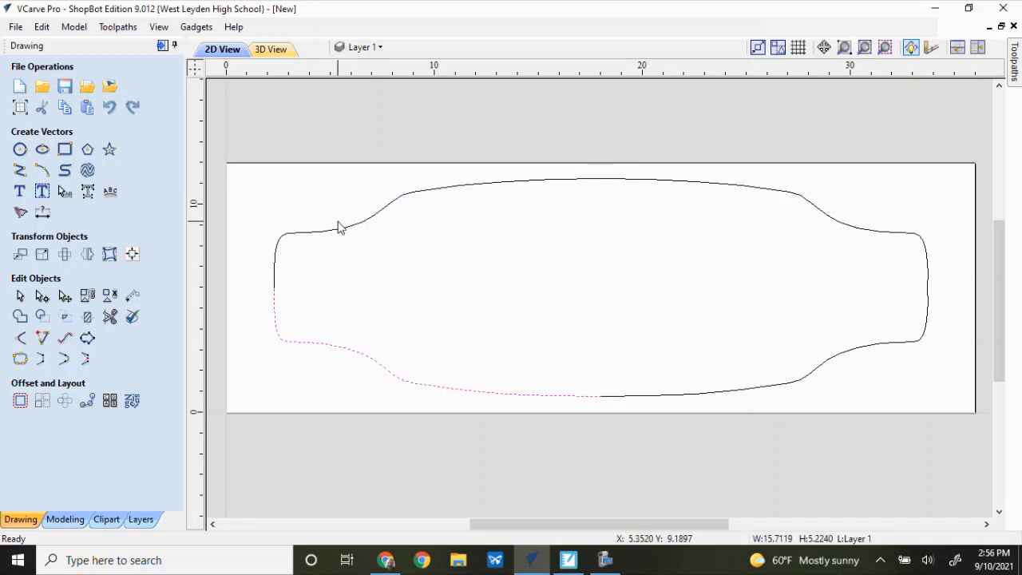
pyautogui.keyDown('shift'); pyautogui.click(361, 228); pyautogui.keyUp('shift')
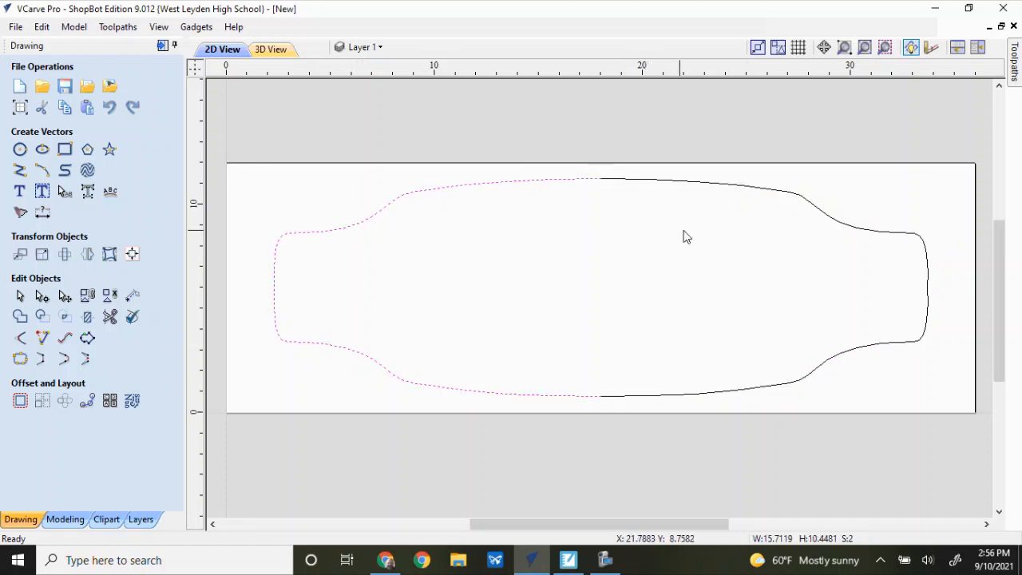
pyautogui.keyDown('shift'); pyautogui.click(840, 227); pyautogui.keyUp('shift')
pyautogui.keyDown('shift'); pyautogui.click(852, 351); pyautogui.keyUp('shift')
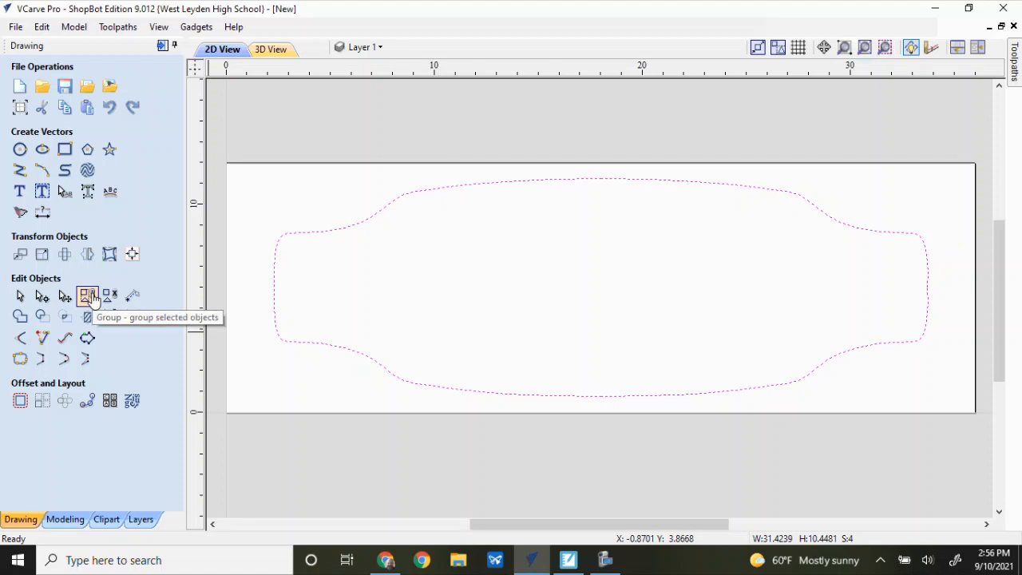
pyautogui.click(89, 297)
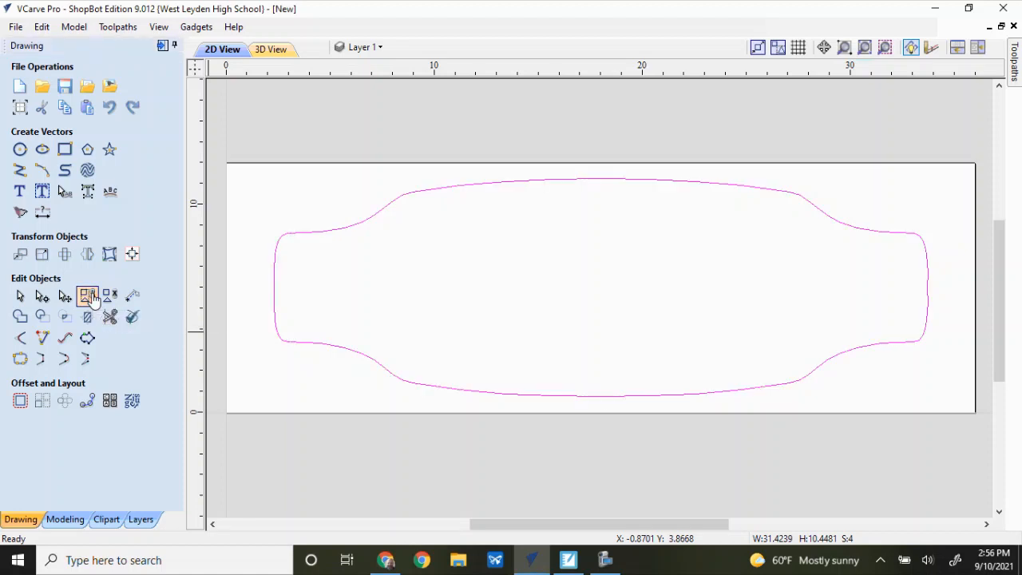
pyautogui.click(315, 136)
pyautogui.click(337, 231)
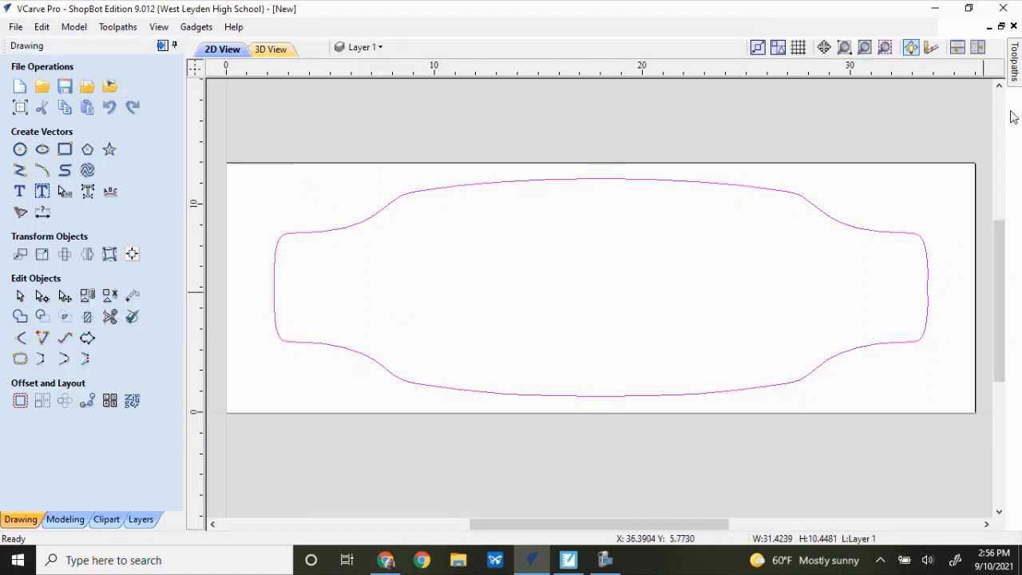
# Step: Review the 2D Profile toolpath settings for the grouped outline, close them without calculating, and clear the selection
pyautogui.moveTo(1016, 80)
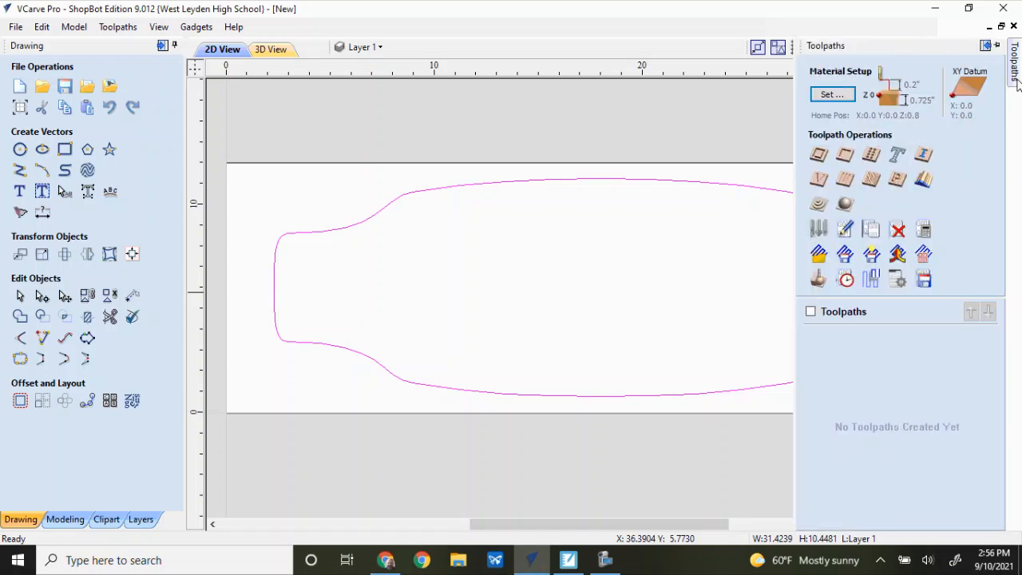
pyautogui.click(820, 156)
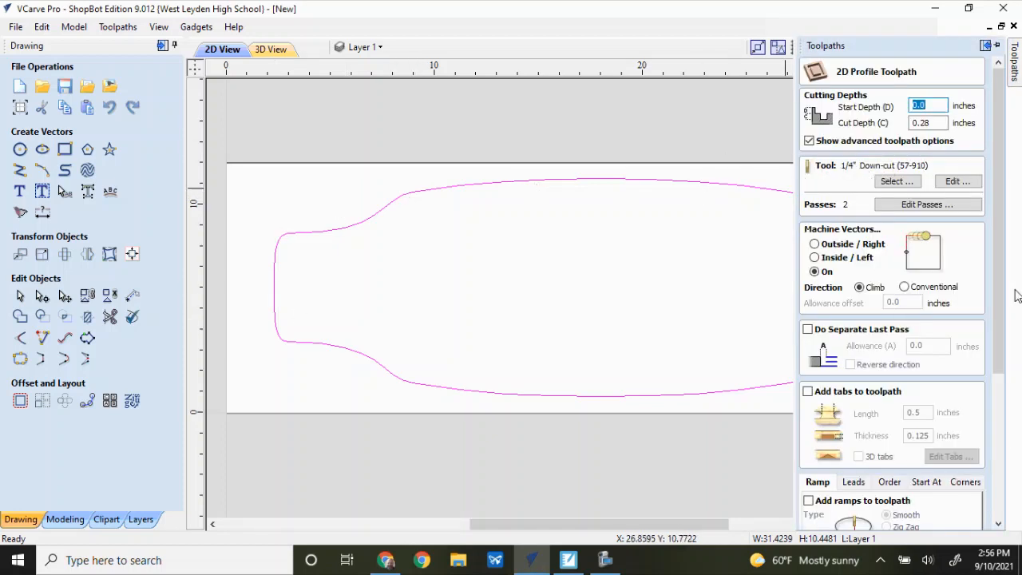
pyautogui.moveTo(1001, 294); pyautogui.dragTo(1007, 449)
pyautogui.click(967, 522)
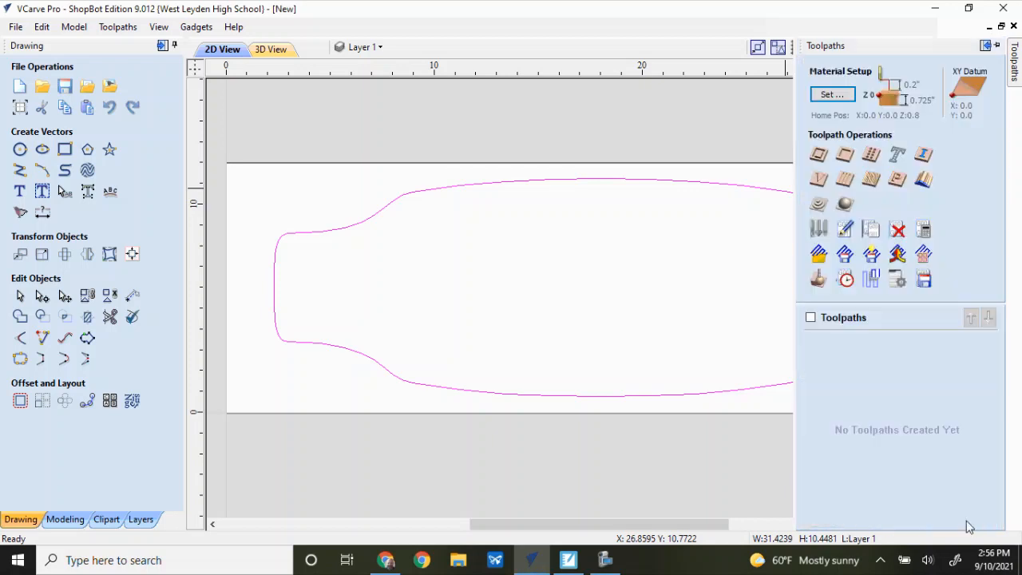
pyautogui.click(704, 468)
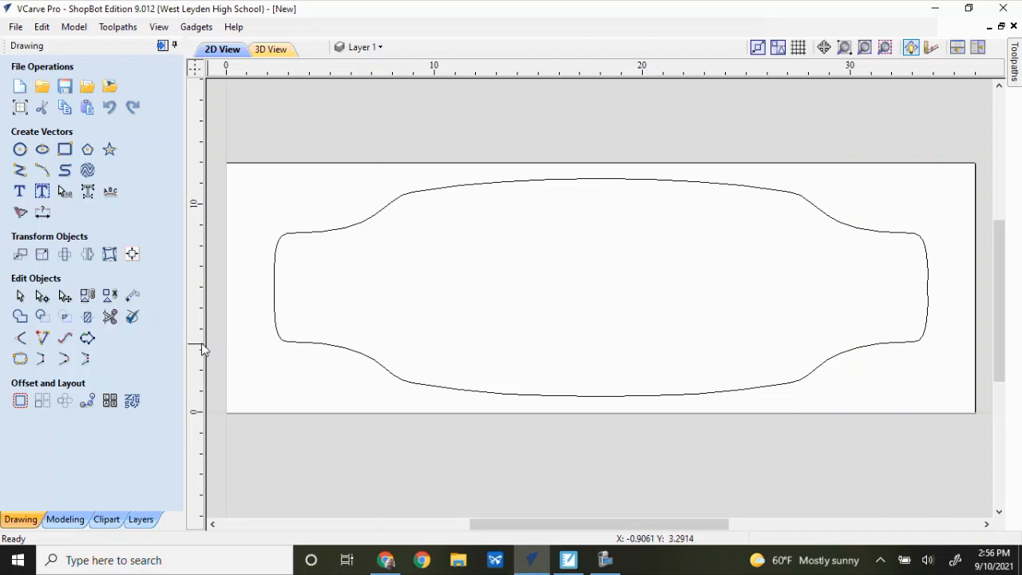
# Step: Try to edit the nodes of the grouped board outline, and decline ungrouping it
pyautogui.doubleClick(314, 235)
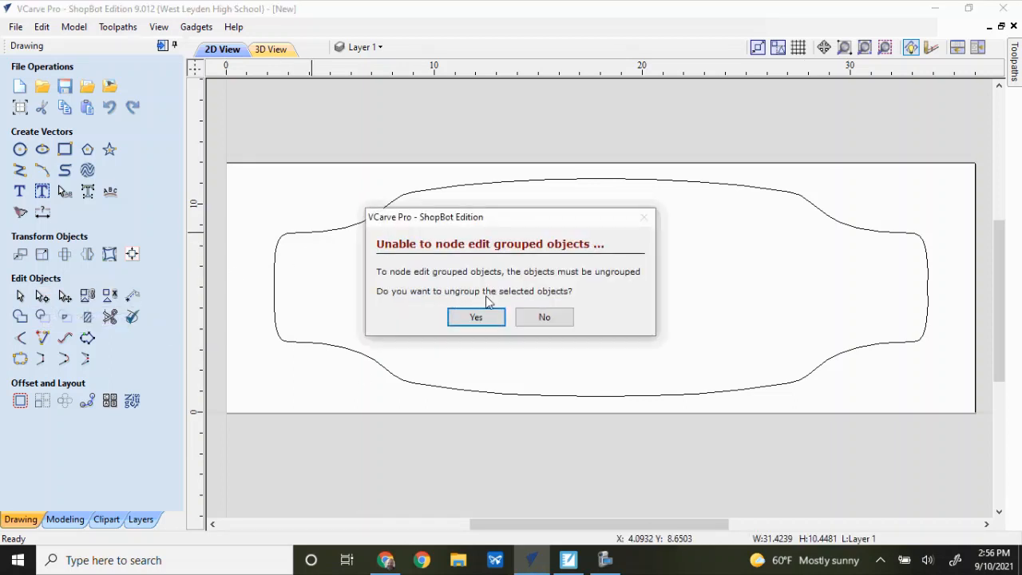
pyautogui.click(540, 317)
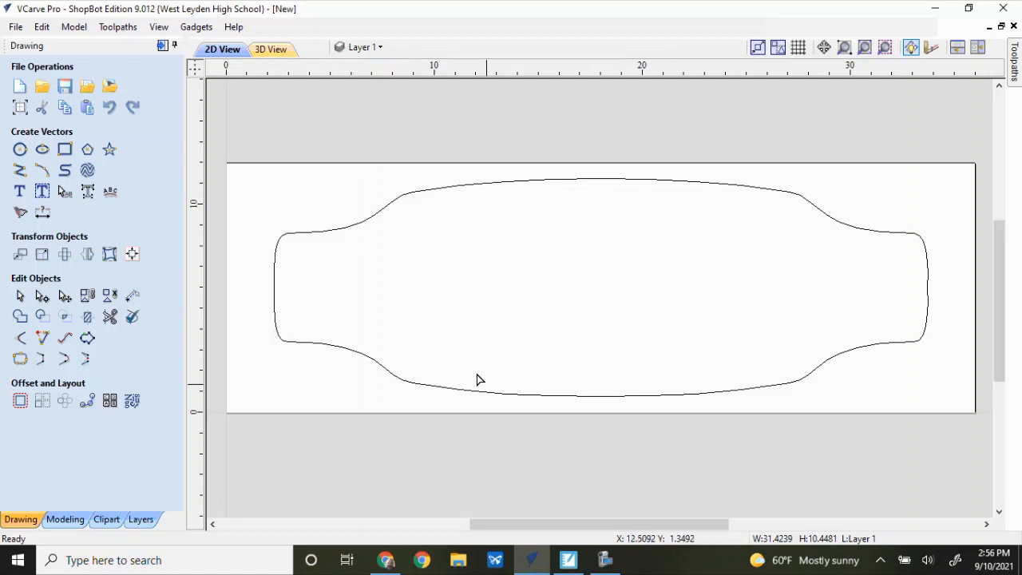
pyautogui.click(132, 255)
pyautogui.moveTo(607, 562)
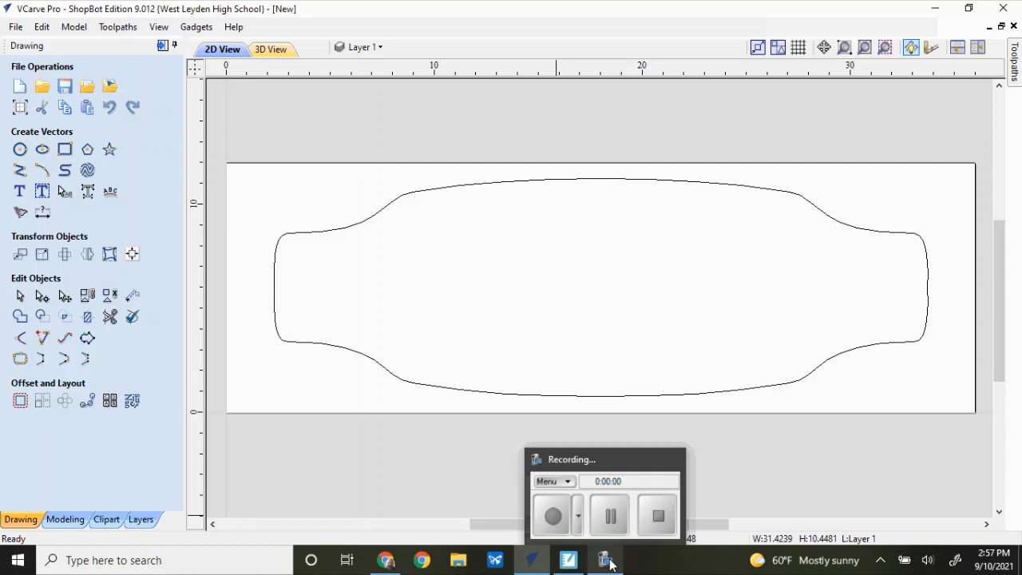
pyautogui.click(607, 562)
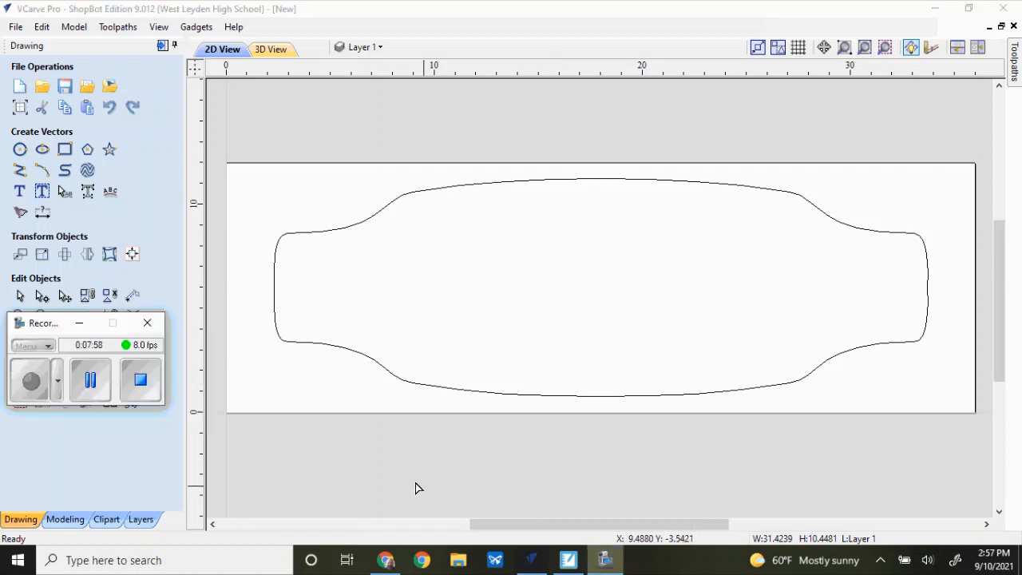
pyautogui.click(141, 381)
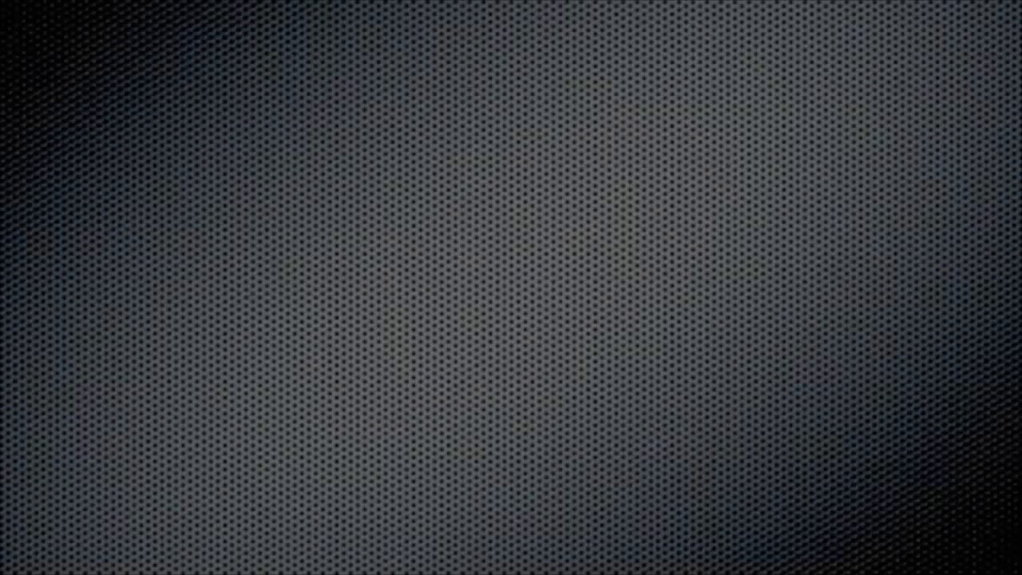